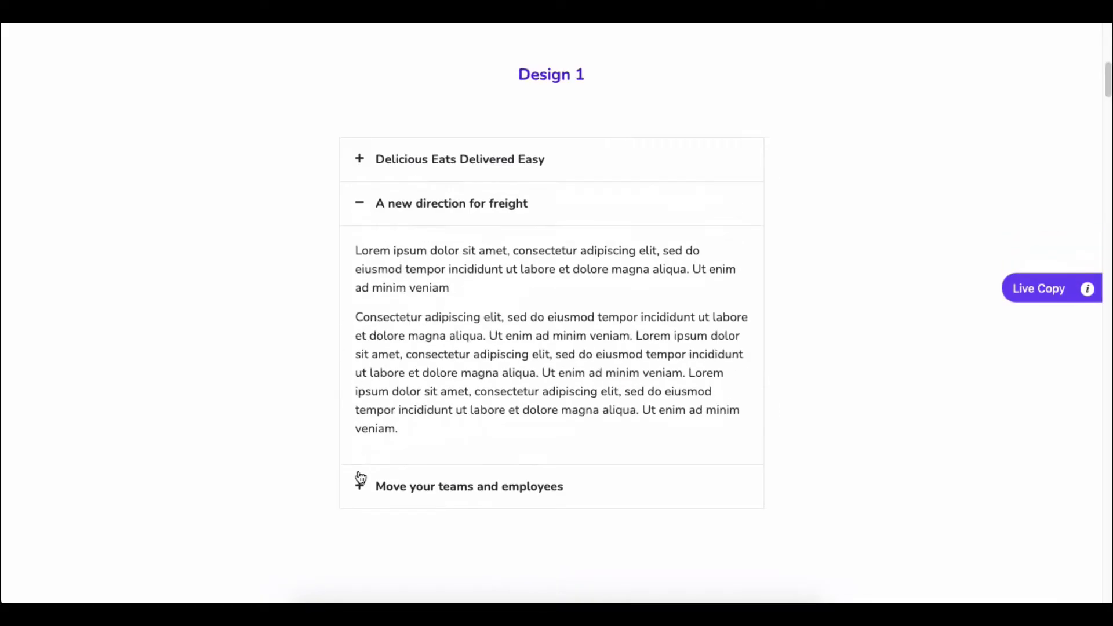
- Expand items in the Design 1, 2 and 3 demo accordions
{"action": "left_click", "coordinate": [359, 482]}
{"action": "scroll", "coordinate": [888, 480], "scroll_direction": "down", "scroll_amount": 9}
{"action": "left_click", "coordinate": [386, 502]}
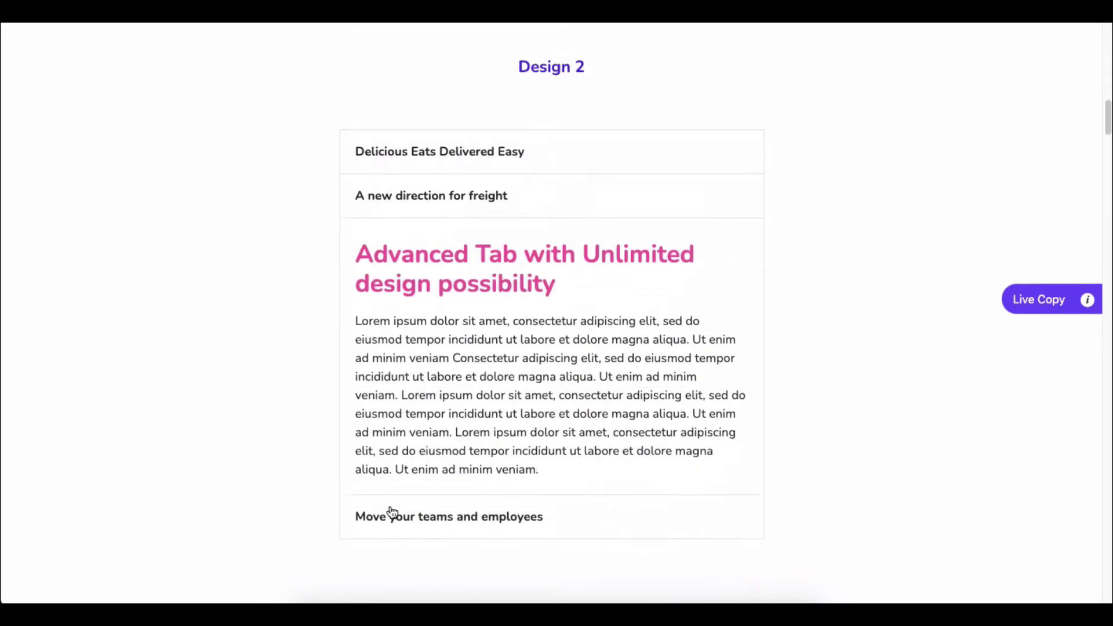
{"action": "left_click", "coordinate": [390, 514]}
{"action": "scroll", "coordinate": [835, 440], "scroll_direction": "down", "scroll_amount": 10}
{"action": "scroll", "coordinate": [683, 417], "scroll_direction": "down", "scroll_amount": 4}
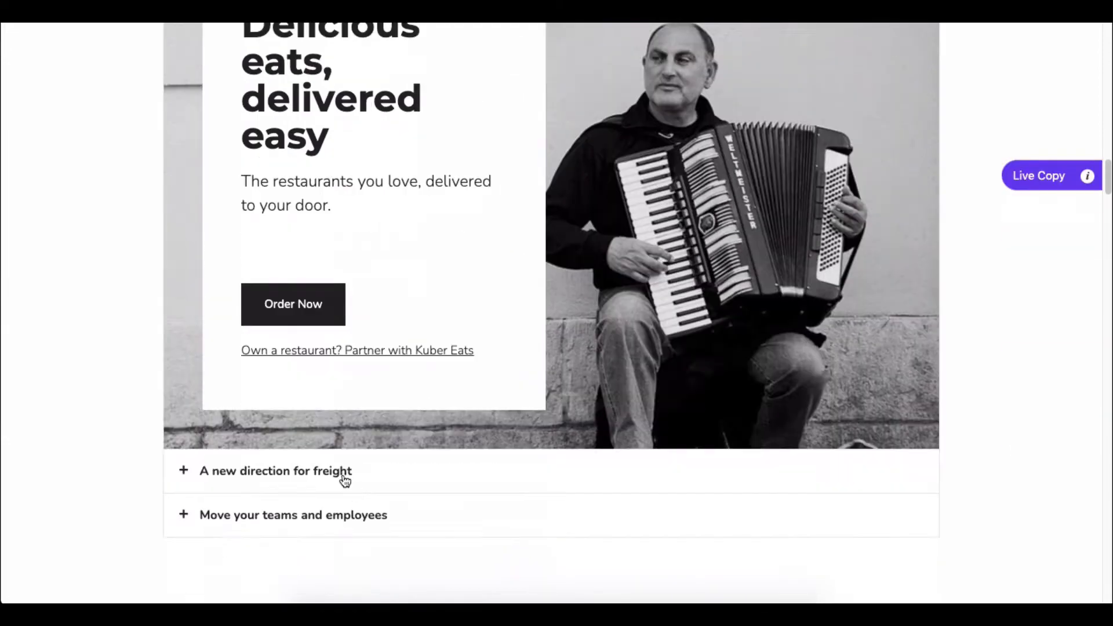
{"action": "left_click", "coordinate": [343, 480]}
{"action": "left_click", "coordinate": [278, 469]}
- Expand items in the Design 4, 5 and 6 demo accordions
{"action": "scroll", "coordinate": [808, 249], "scroll_direction": "down", "scroll_amount": 1}
{"action": "scroll", "coordinate": [809, 251], "scroll_direction": "down", "scroll_amount": 6}
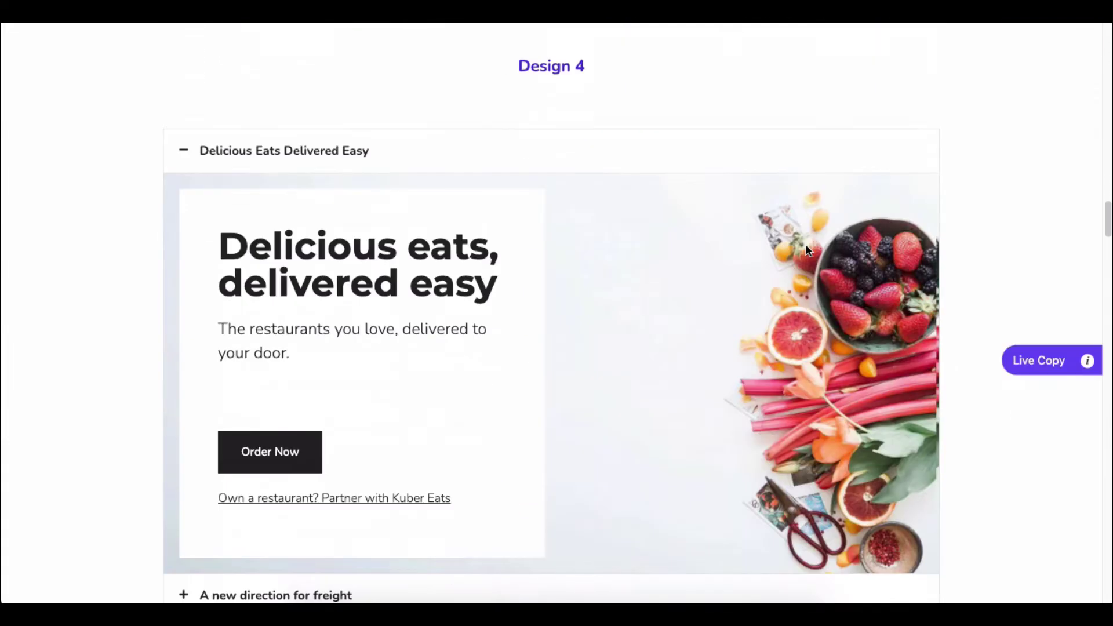
{"action": "left_click", "coordinate": [298, 489]}
{"action": "left_click", "coordinate": [293, 515]}
{"action": "scroll", "coordinate": [1077, 426], "scroll_direction": "down", "scroll_amount": 12}
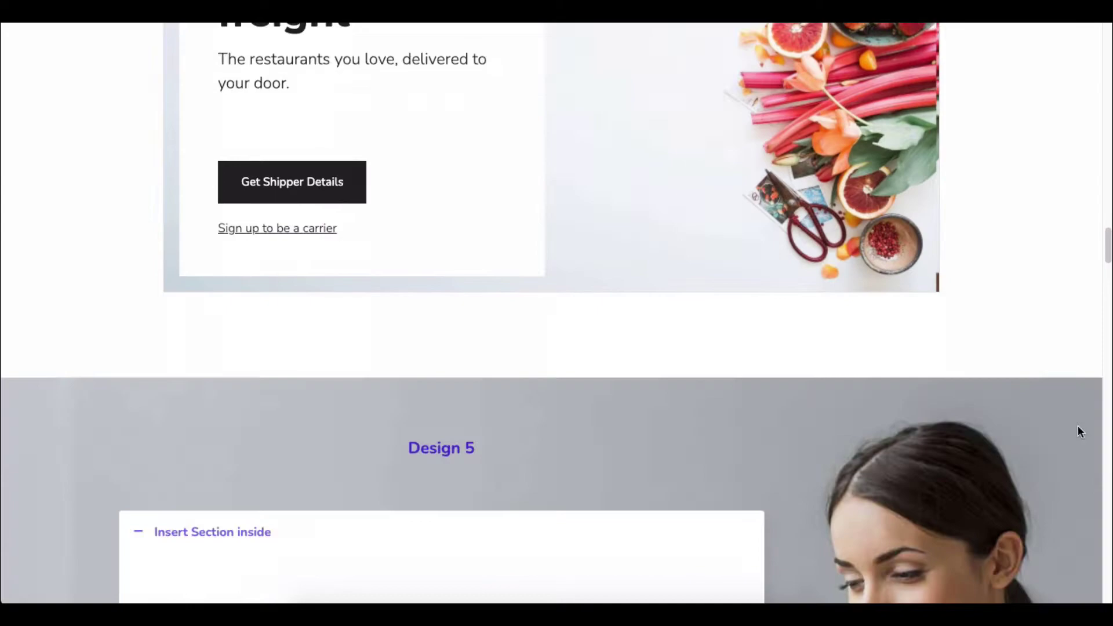
{"action": "left_click", "coordinate": [240, 464]}
{"action": "left_click", "coordinate": [278, 537]}
{"action": "scroll", "coordinate": [978, 355], "scroll_direction": "down", "scroll_amount": 10}
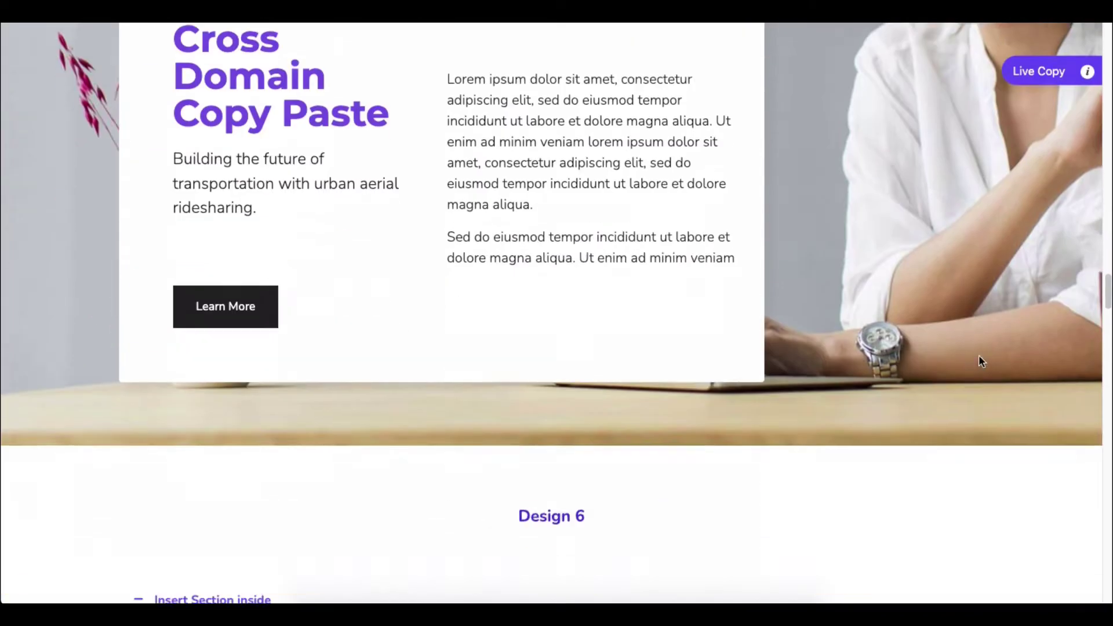
{"action": "left_click", "coordinate": [240, 552]}
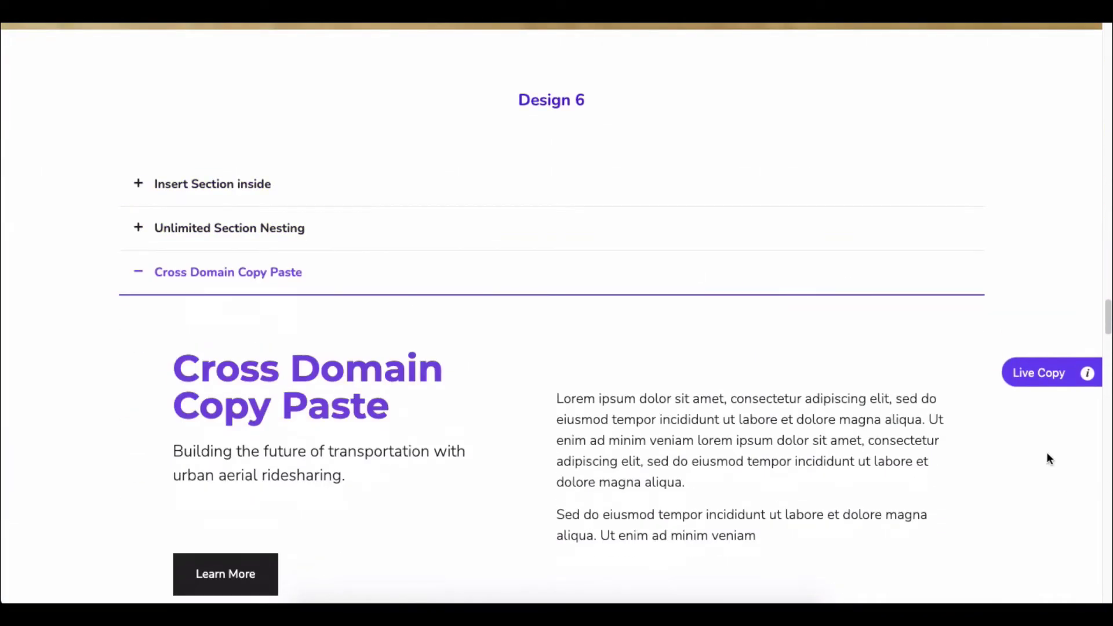
- Scroll back up to the Advanced Accordion introduction banner
{"action": "scroll", "coordinate": [1048, 458], "scroll_direction": "down", "scroll_amount": 15}
{"action": "scroll", "coordinate": [1047, 453], "scroll_direction": "up", "scroll_amount": 20}
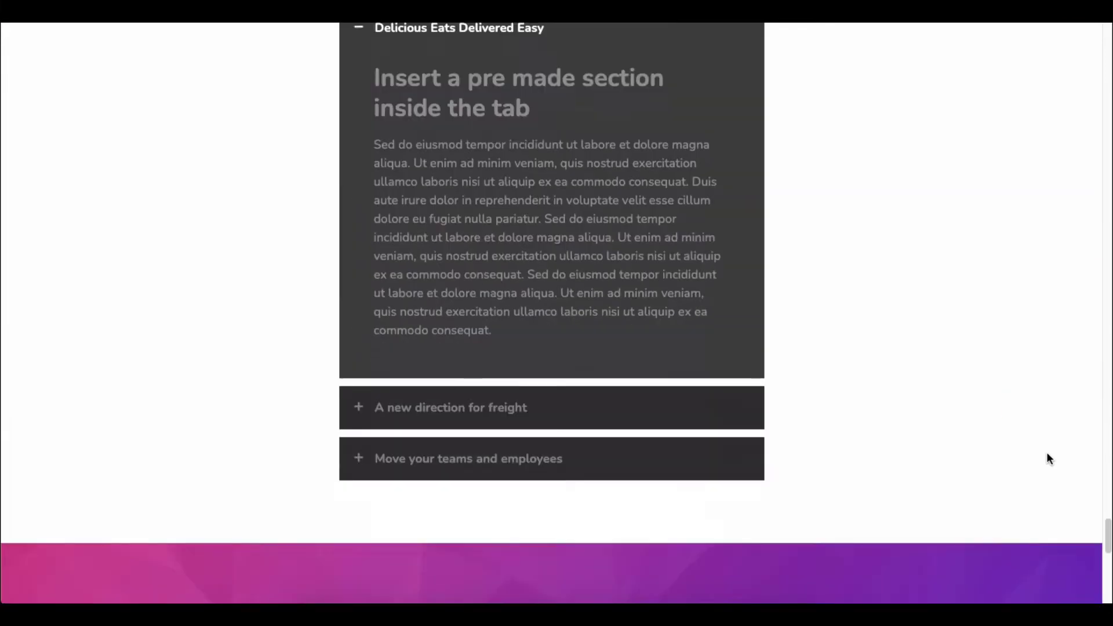
{"action": "scroll", "coordinate": [1046, 461], "scroll_direction": "up", "scroll_amount": 15}
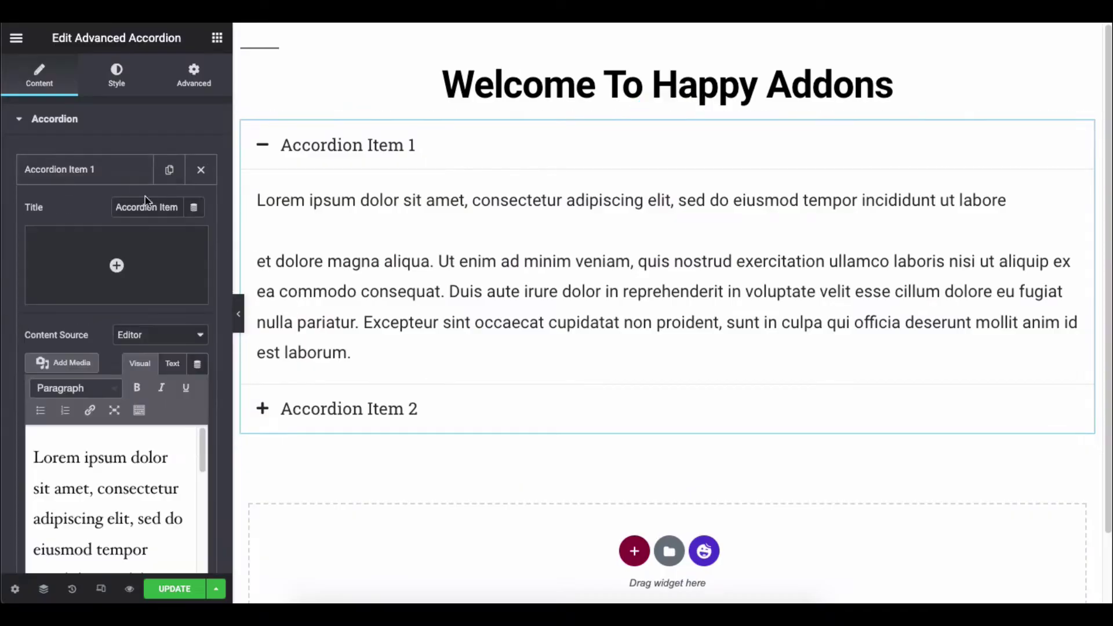
{"action": "scroll", "coordinate": [122, 454], "scroll_direction": "down", "scroll_amount": 2}
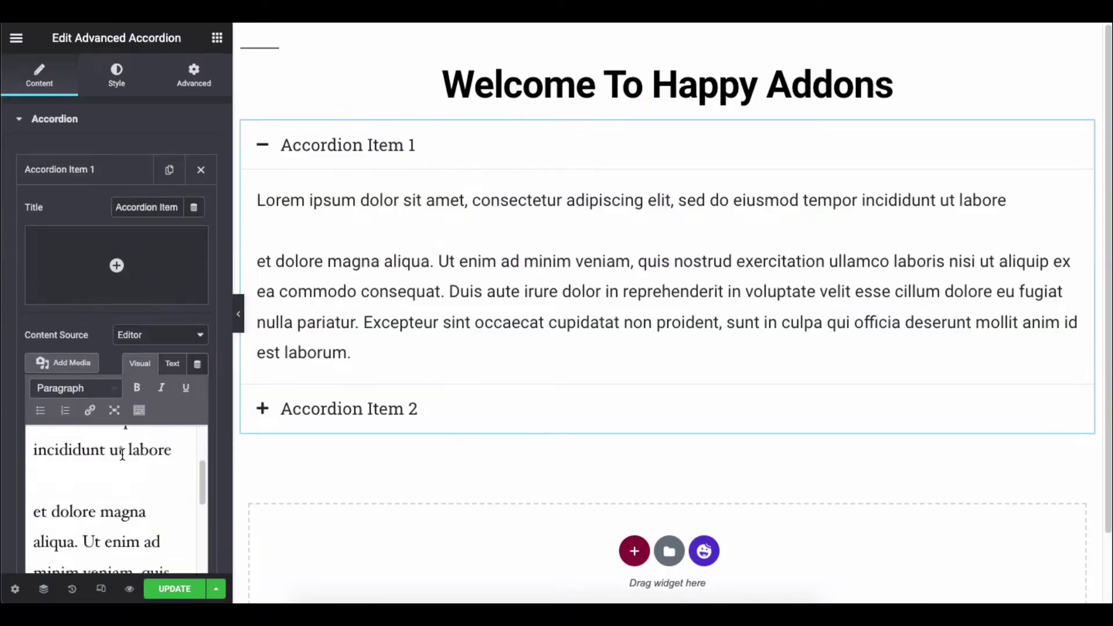
{"action": "scroll", "coordinate": [122, 454], "scroll_direction": "up", "scroll_amount": 2}
{"action": "left_click", "coordinate": [117, 266]}
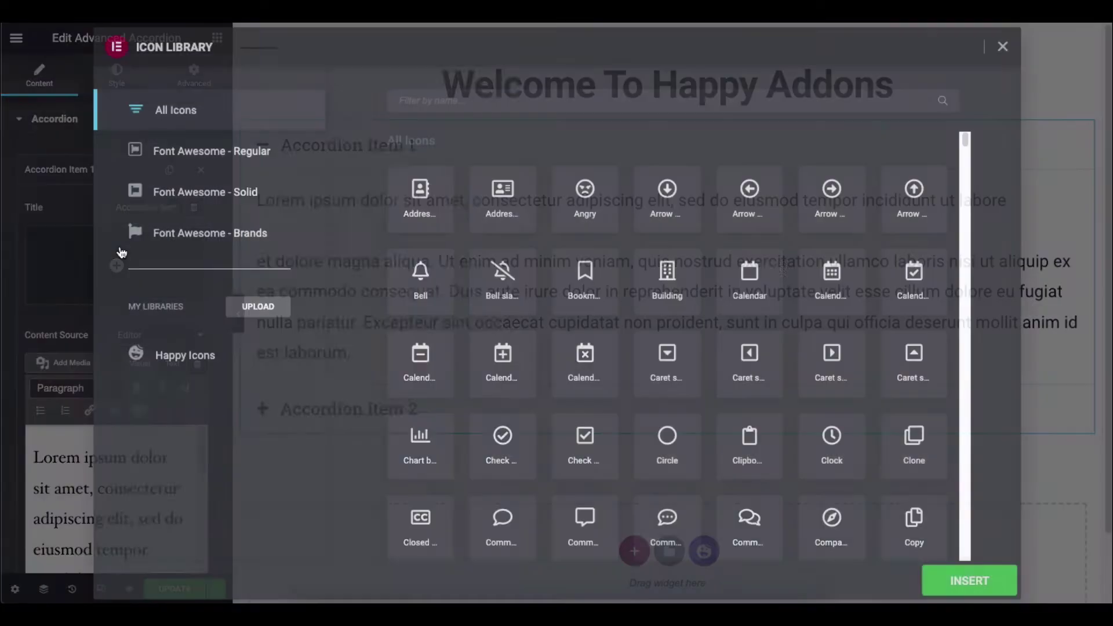
{"action": "left_click", "coordinate": [1095, 232]}
{"action": "left_click", "coordinate": [114, 85]}
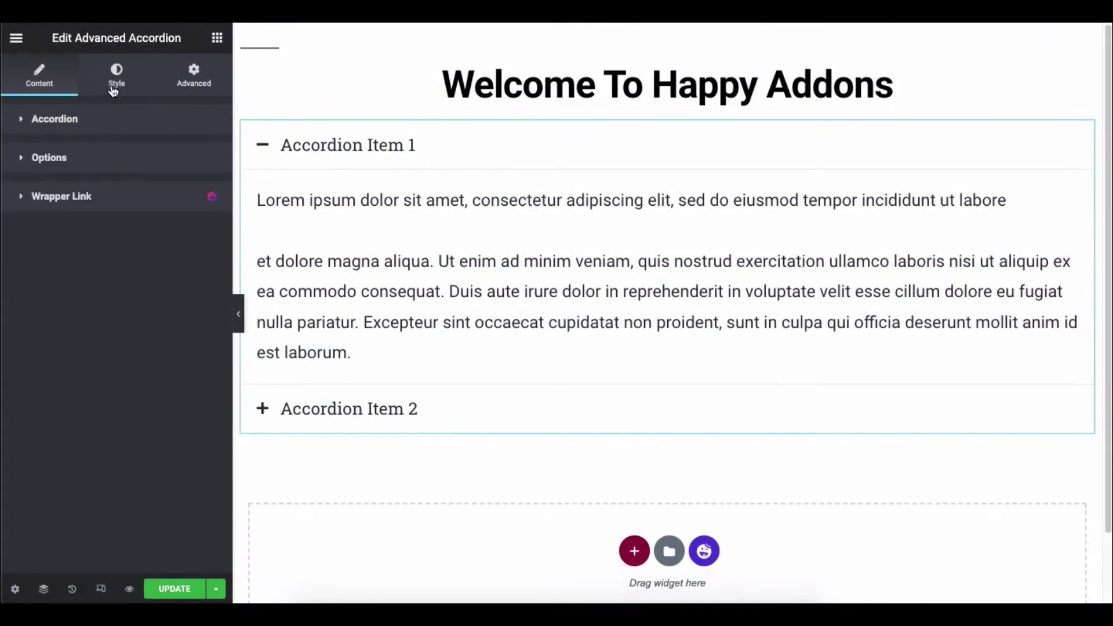
{"action": "left_click", "coordinate": [100, 329]}
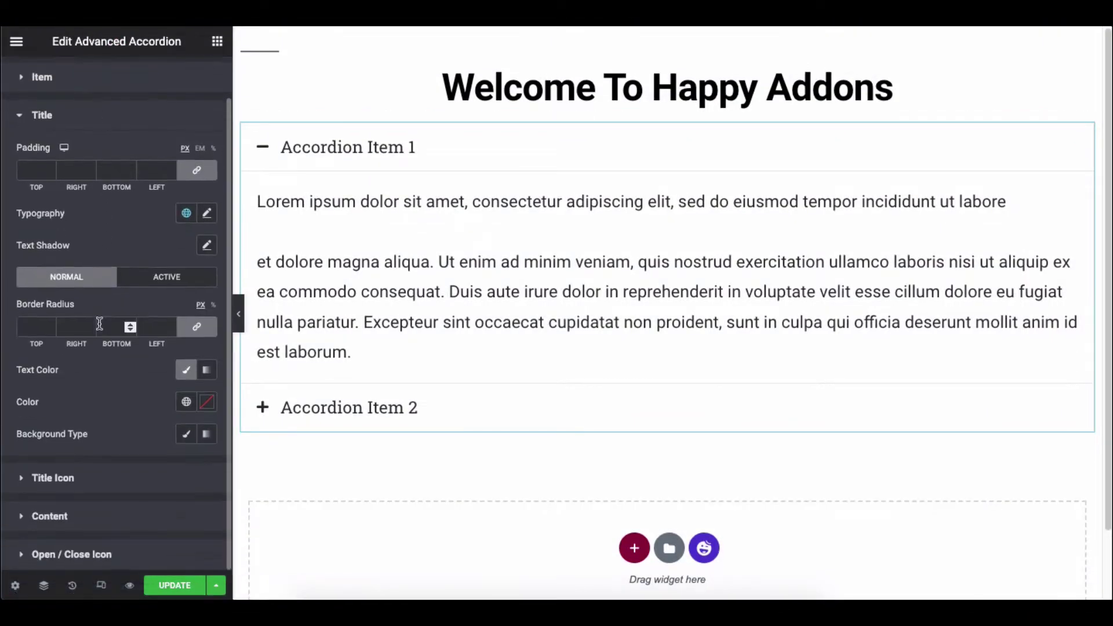
{"action": "left_click", "coordinate": [87, 133]}
{"action": "left_click", "coordinate": [100, 123]}
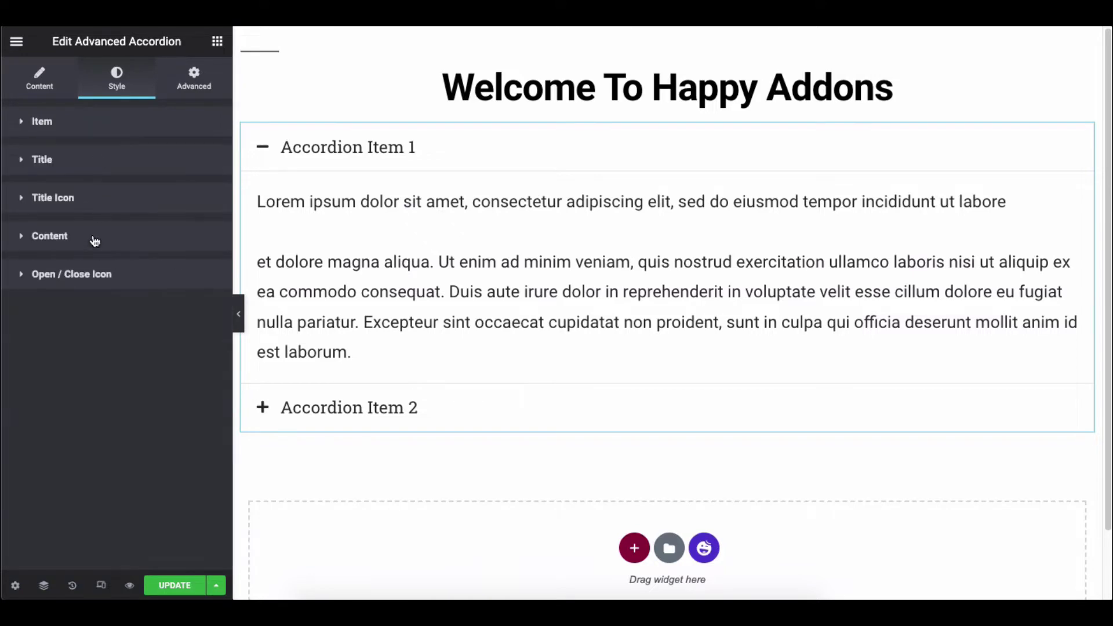
{"action": "left_click", "coordinate": [93, 239]}
{"action": "left_click", "coordinate": [116, 235]}
{"action": "left_click", "coordinate": [44, 86]}
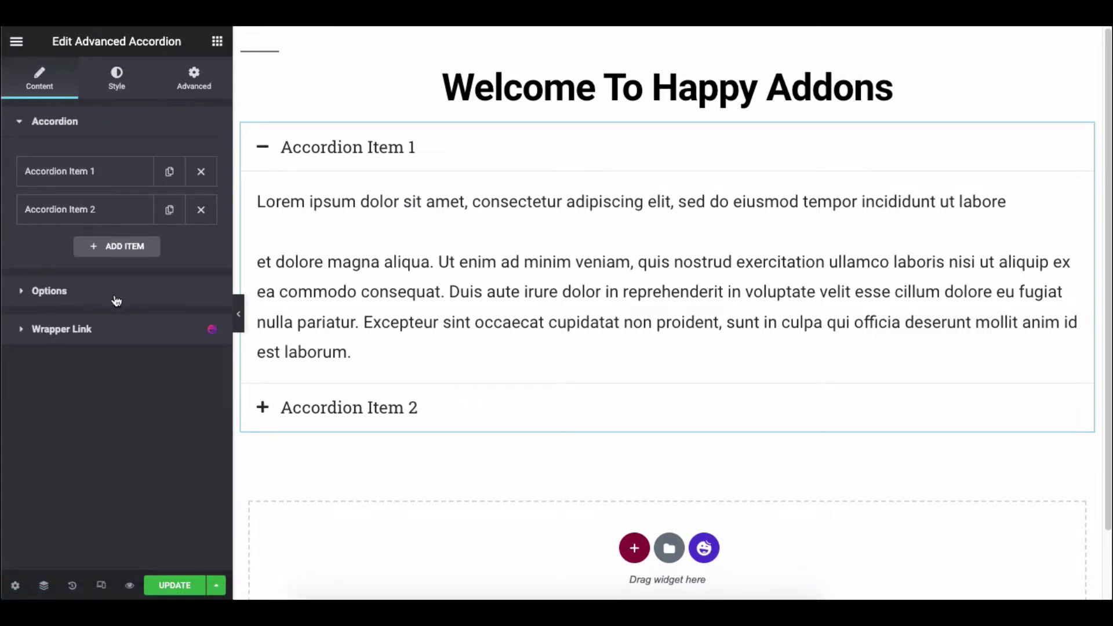
{"action": "left_click", "coordinate": [117, 292]}
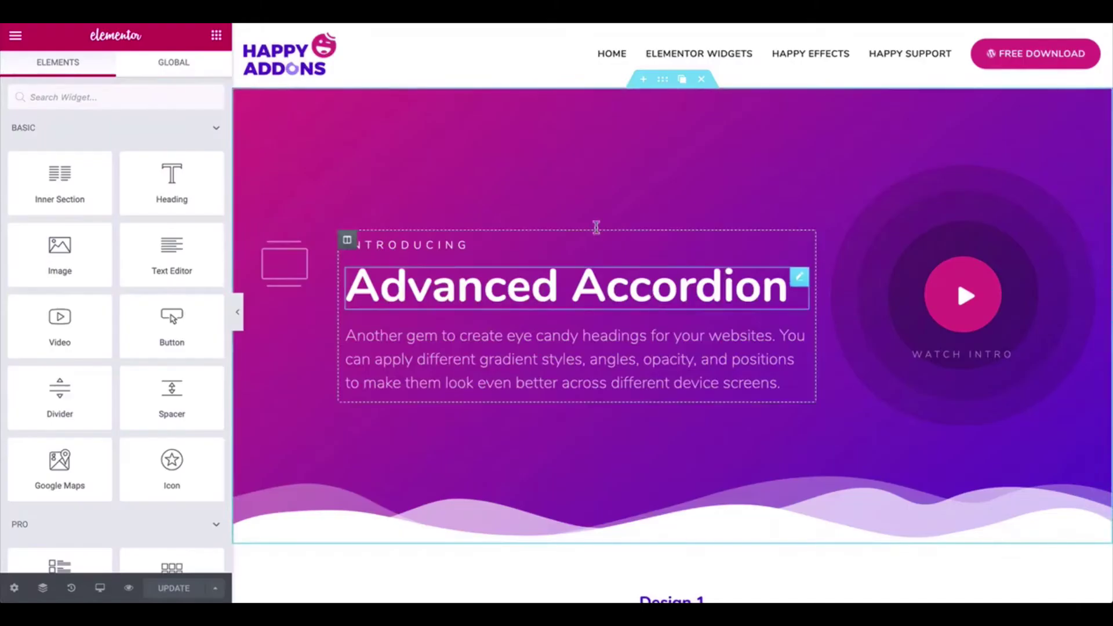
- Drag the Happy Addons Advanced Accordion widget into the Design 1 section
{"action": "scroll", "coordinate": [576, 187], "scroll_direction": "down", "scroll_amount": 3}
{"action": "scroll", "coordinate": [72, 204], "scroll_direction": "down", "scroll_amount": 1}
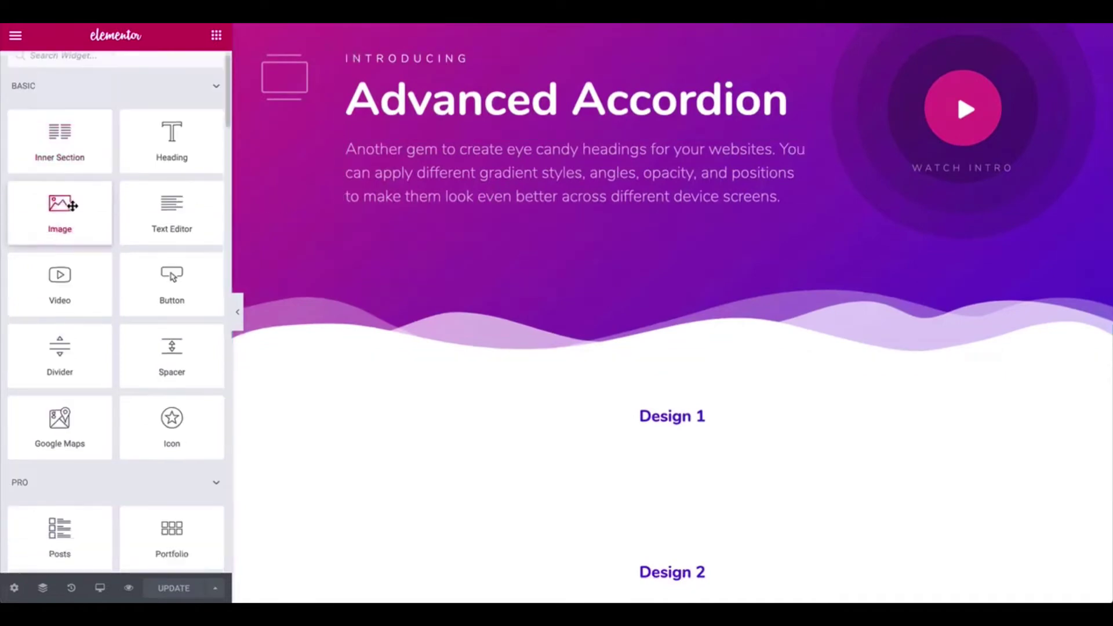
{"action": "scroll", "coordinate": [72, 205], "scroll_direction": "down", "scroll_amount": 20}
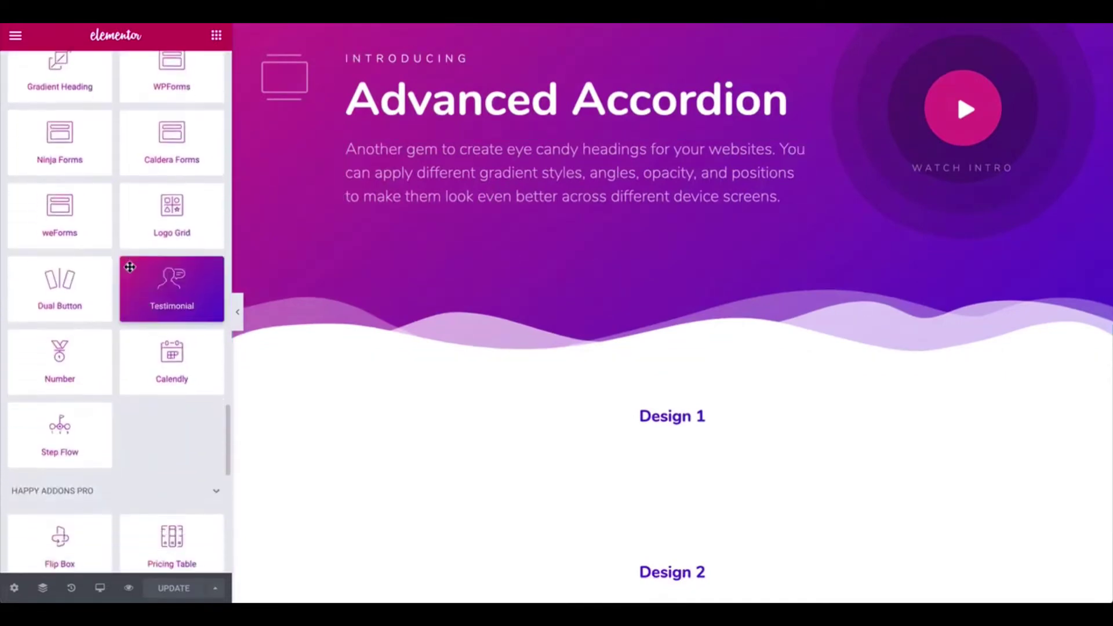
{"action": "scroll", "coordinate": [129, 267], "scroll_direction": "down", "scroll_amount": 10}
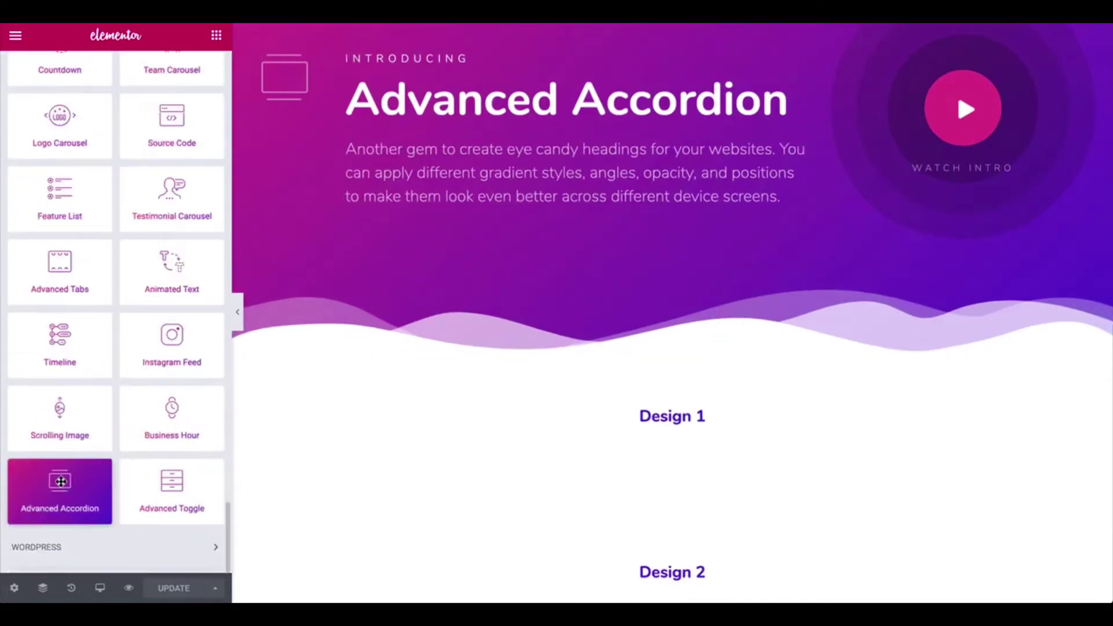
{"action": "left_click_drag", "start_coordinate": [77, 482], "coordinate": [730, 451]}
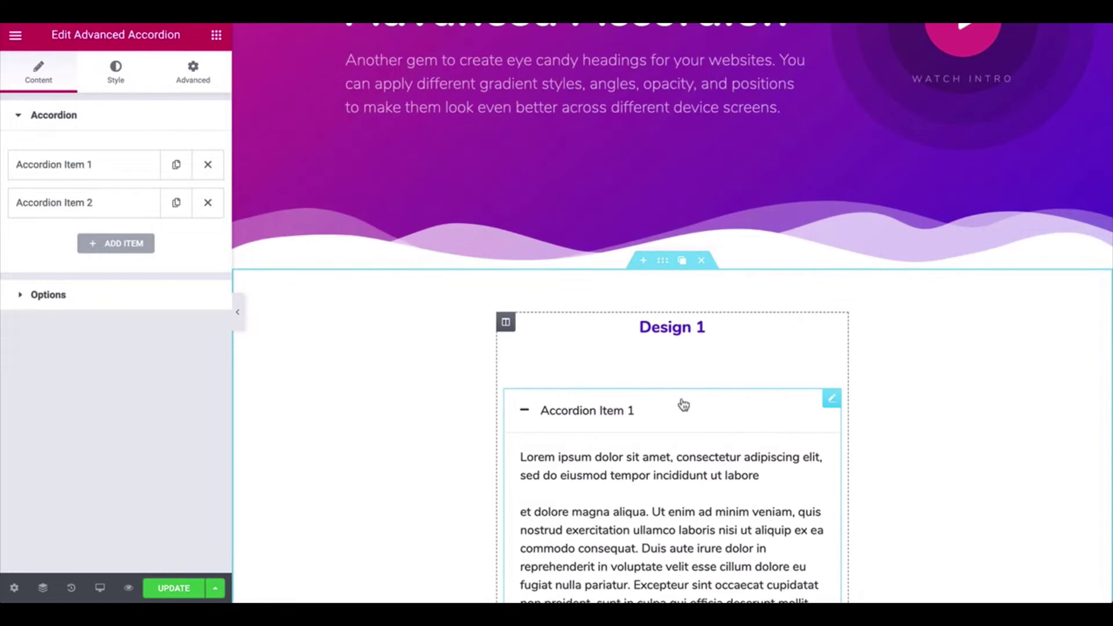
- Title the items 'Delicious eats delivered easy', 'A new direction for freight' and a new 'Move your team and employees'
{"action": "left_click", "coordinate": [108, 167]}
{"action": "type", "text": "Delicious eats delivered easy"}
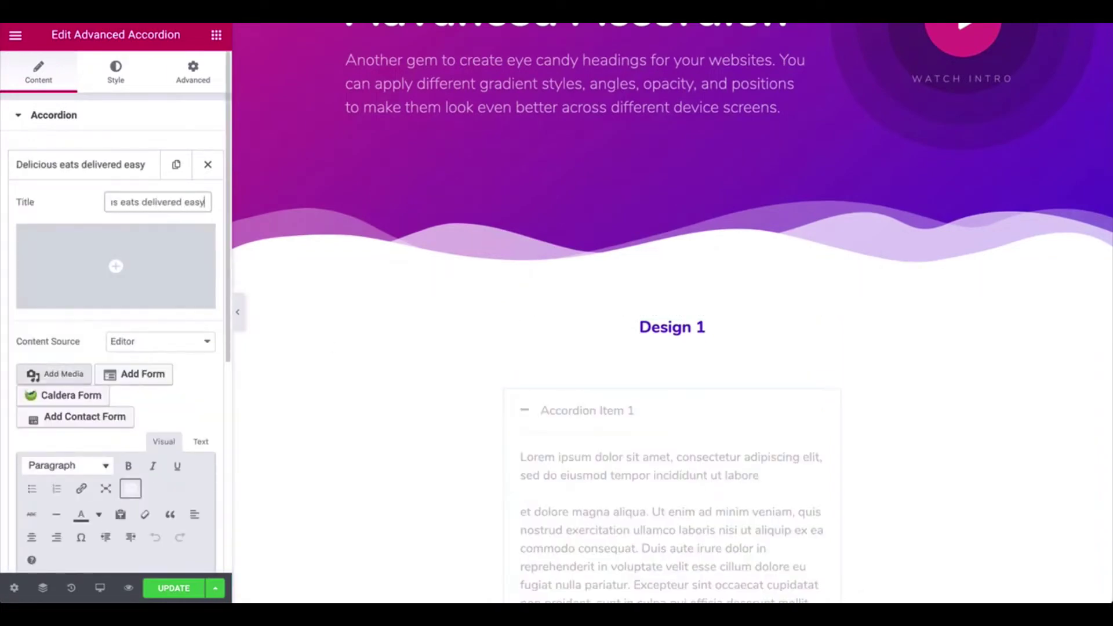
{"action": "left_click", "coordinate": [135, 168]}
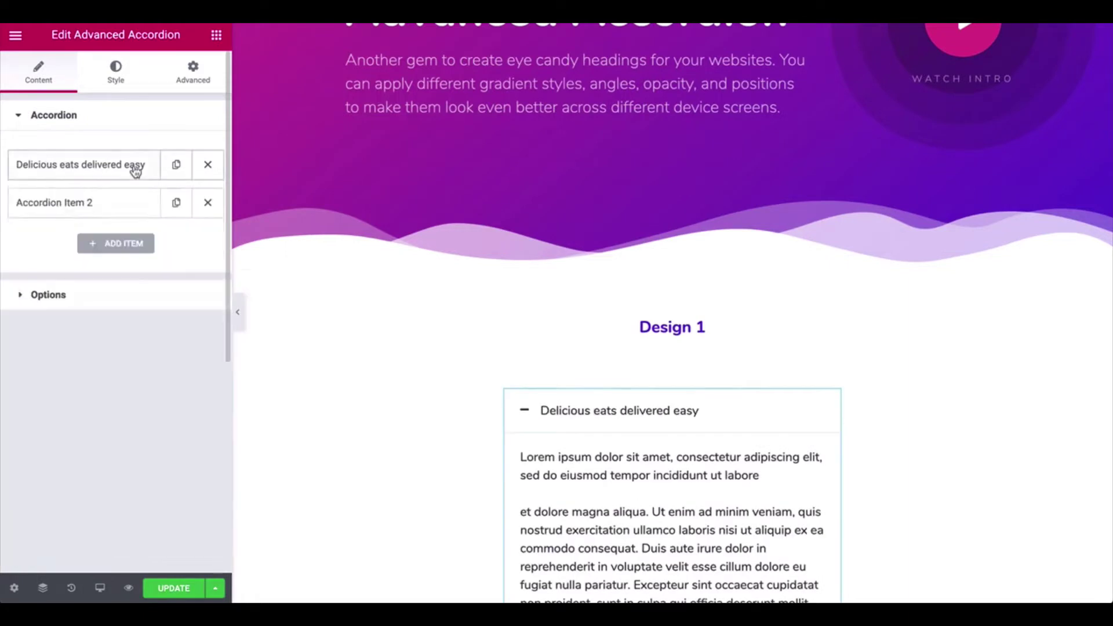
{"action": "left_click", "coordinate": [123, 205]}
{"action": "type", "text": "A new direction for freight"}
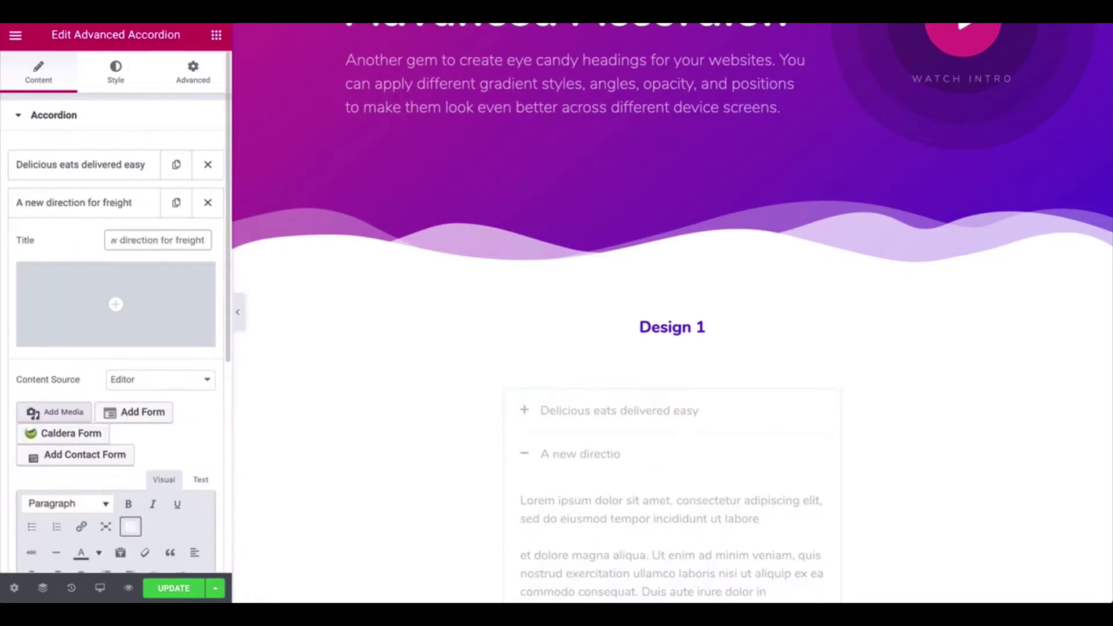
{"action": "left_click", "coordinate": [87, 202]}
{"action": "left_click", "coordinate": [116, 241]}
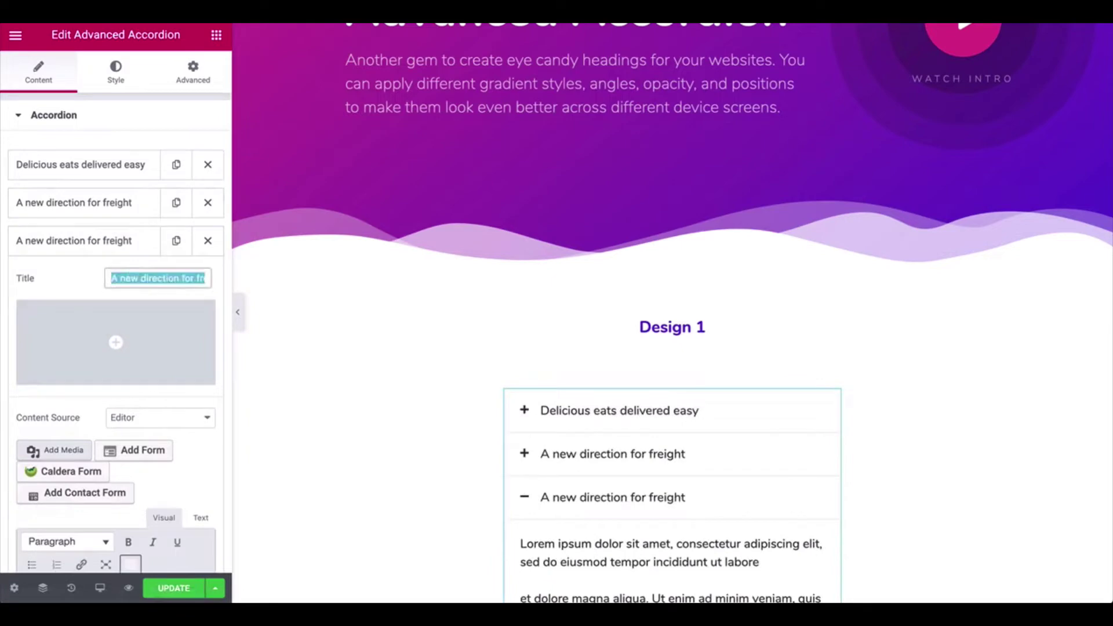
{"action": "type", "text": "Move your team and employees"}
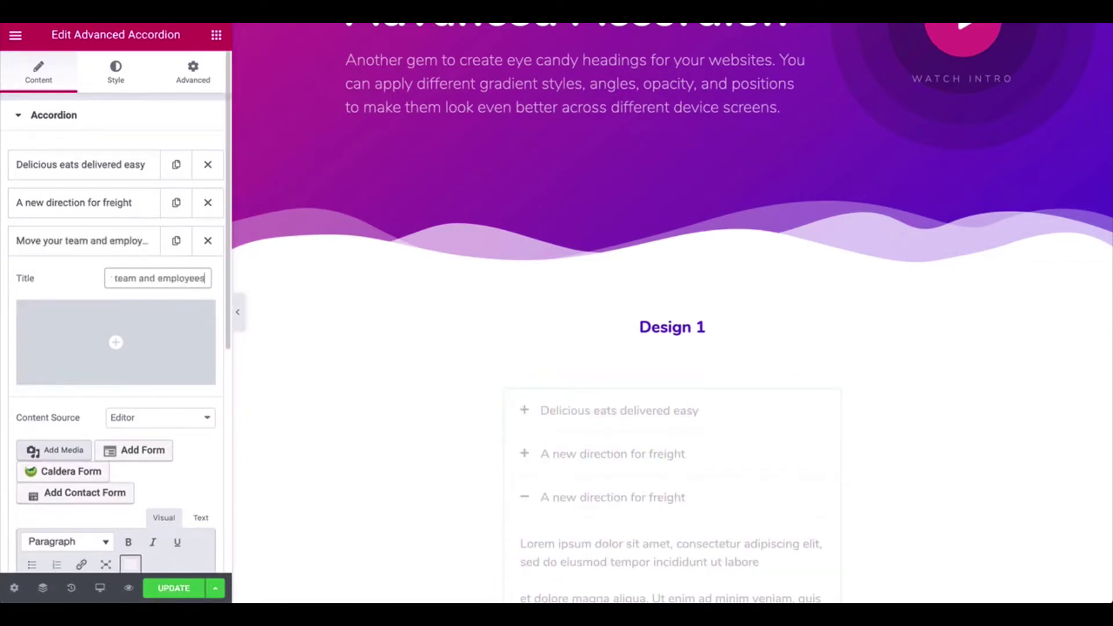
{"action": "left_click", "coordinate": [91, 246]}
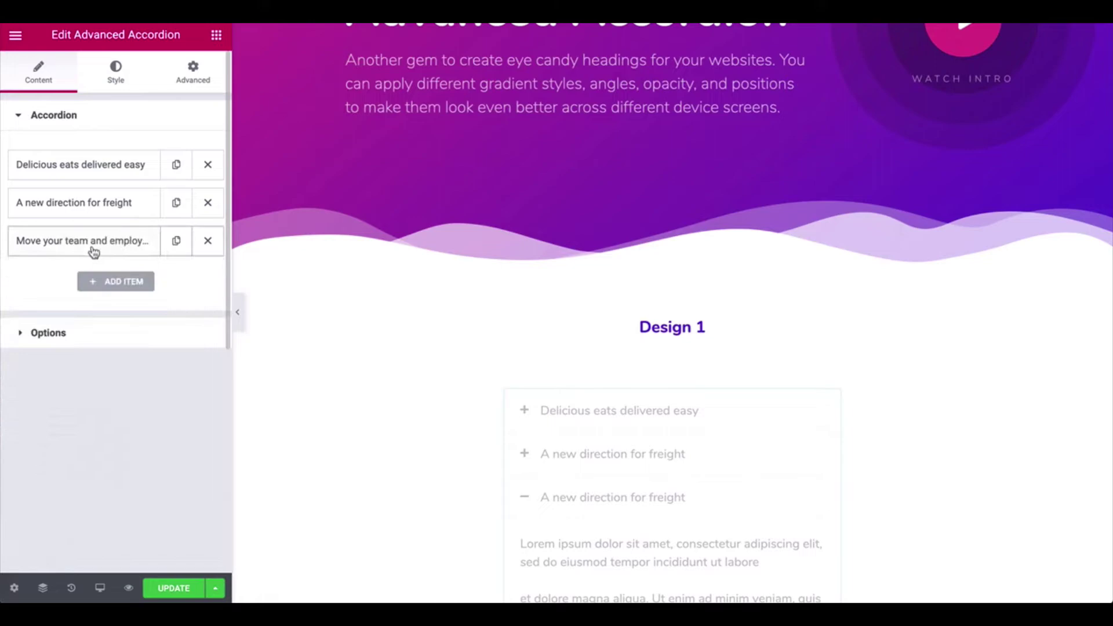
- Set the Closed Icon to angle-right and the Opened Icon to angle-down from the Icon Library
{"action": "scroll", "coordinate": [539, 323], "scroll_direction": "down", "scroll_amount": 2}
{"action": "left_click", "coordinate": [48, 332]}
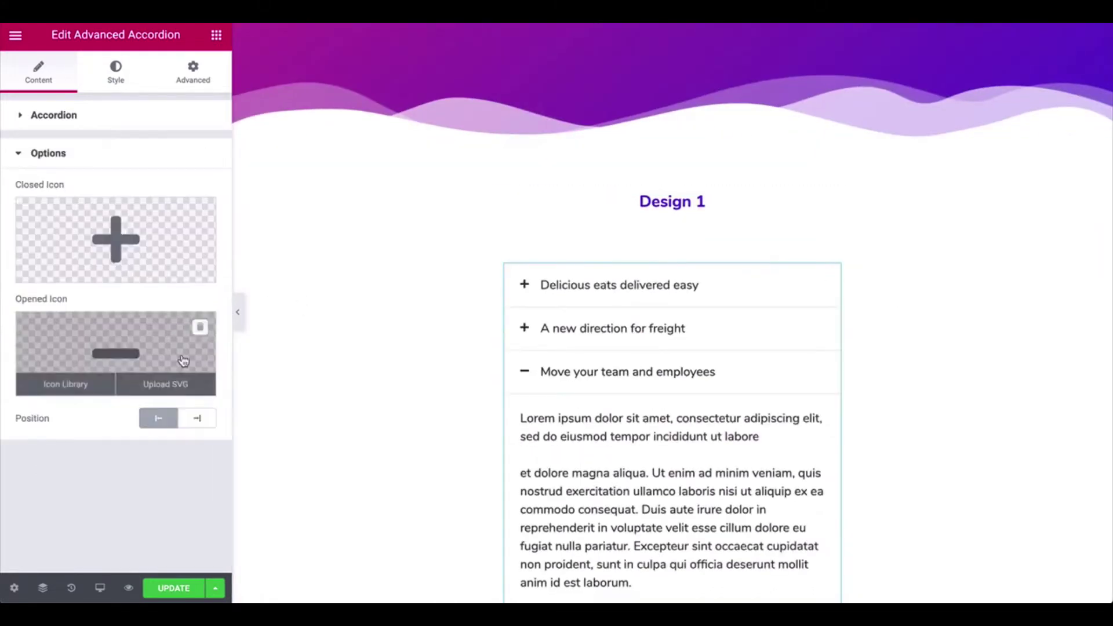
{"action": "left_click", "coordinate": [112, 226]}
{"action": "type", "text": "angle"}
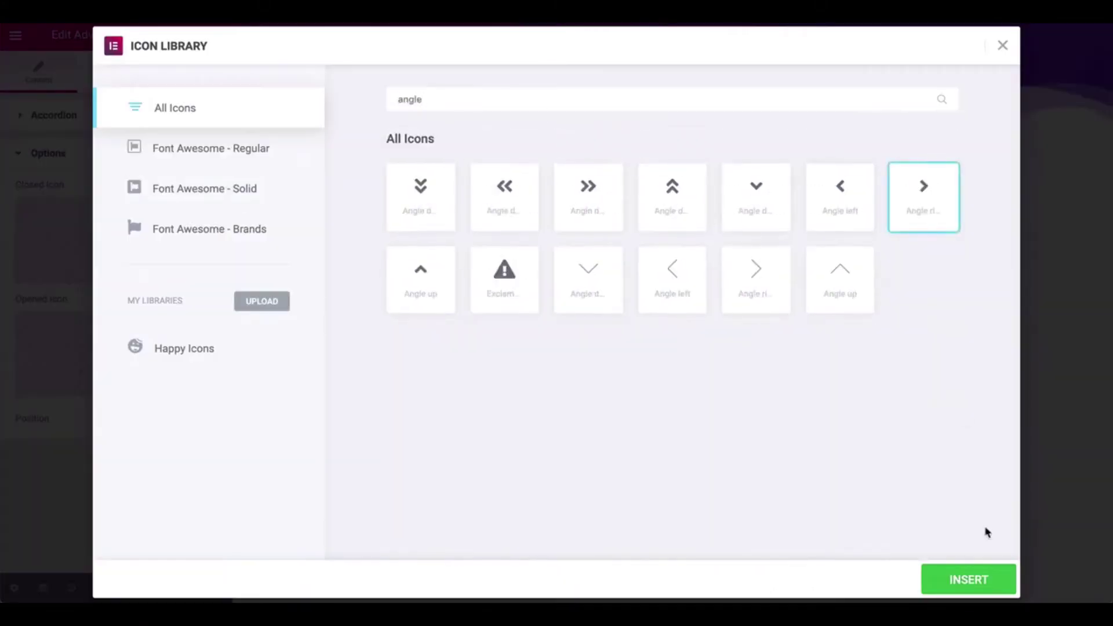
{"action": "left_click", "coordinate": [967, 579]}
{"action": "left_click", "coordinate": [63, 384]}
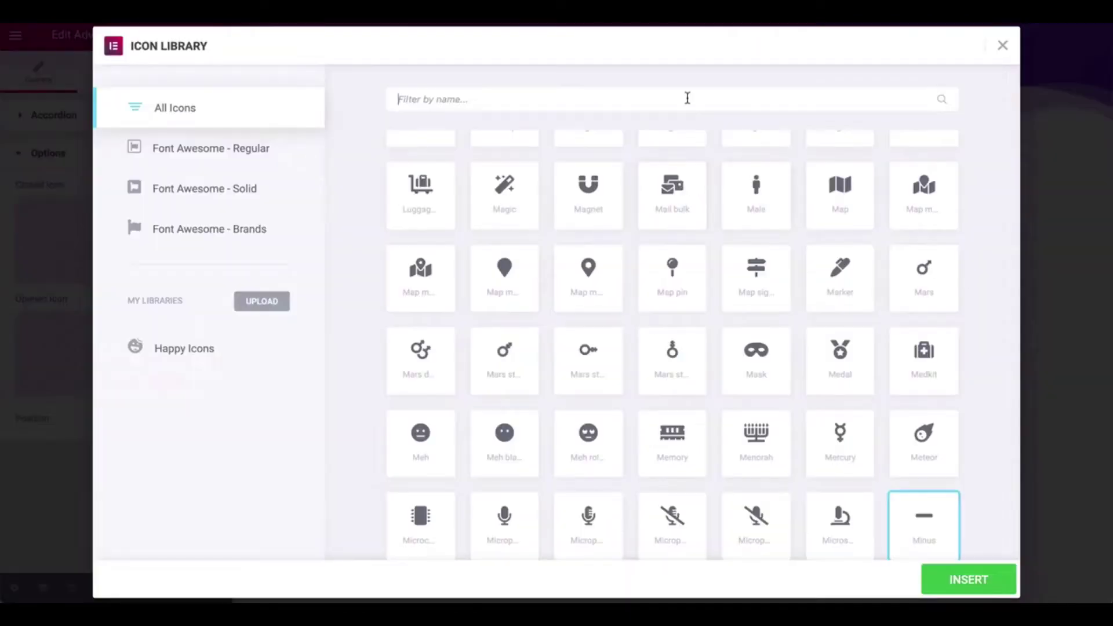
{"action": "type", "text": "angle"}
{"action": "left_click", "coordinate": [756, 195]}
{"action": "left_click", "coordinate": [969, 579]}
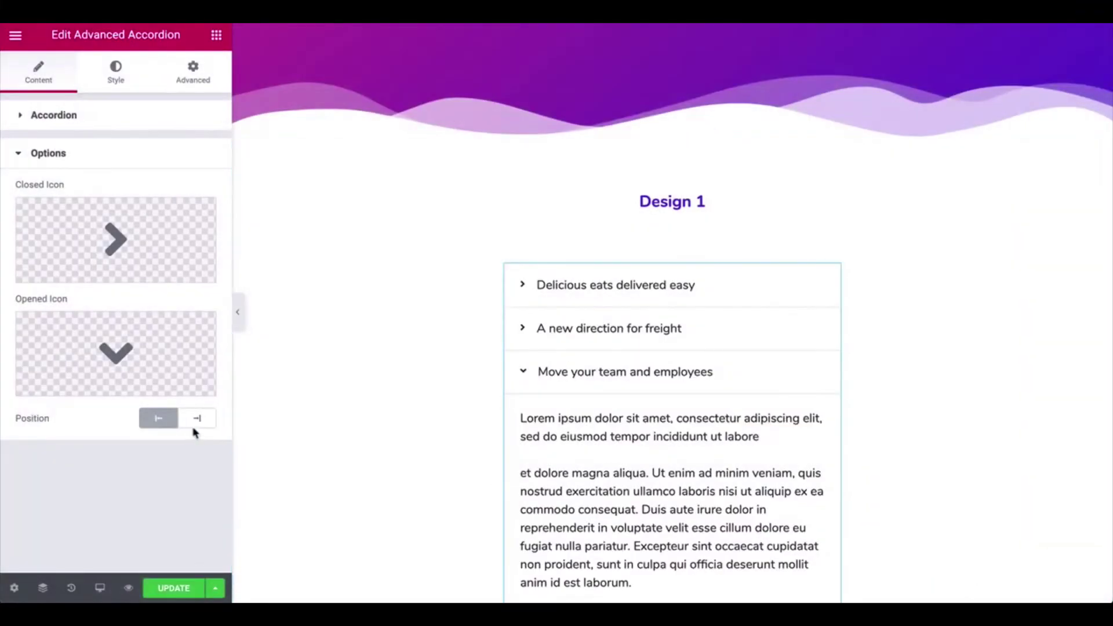
- Set the accordion item vertical spacing to 10 and preview the expanded items
{"action": "left_click", "coordinate": [161, 419]}
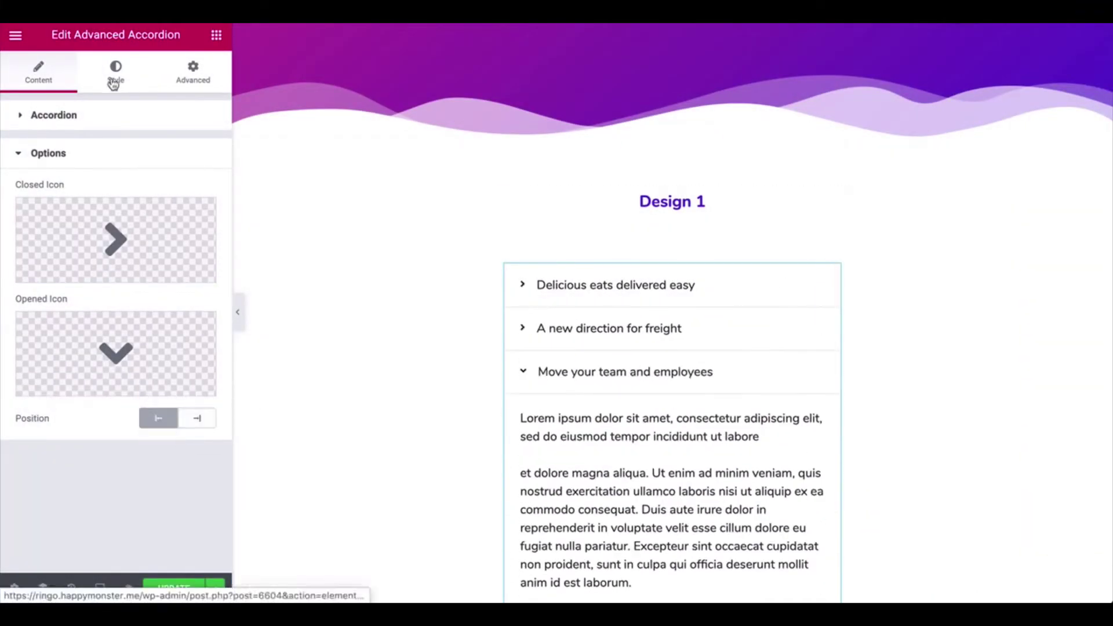
{"action": "left_click", "coordinate": [114, 81]}
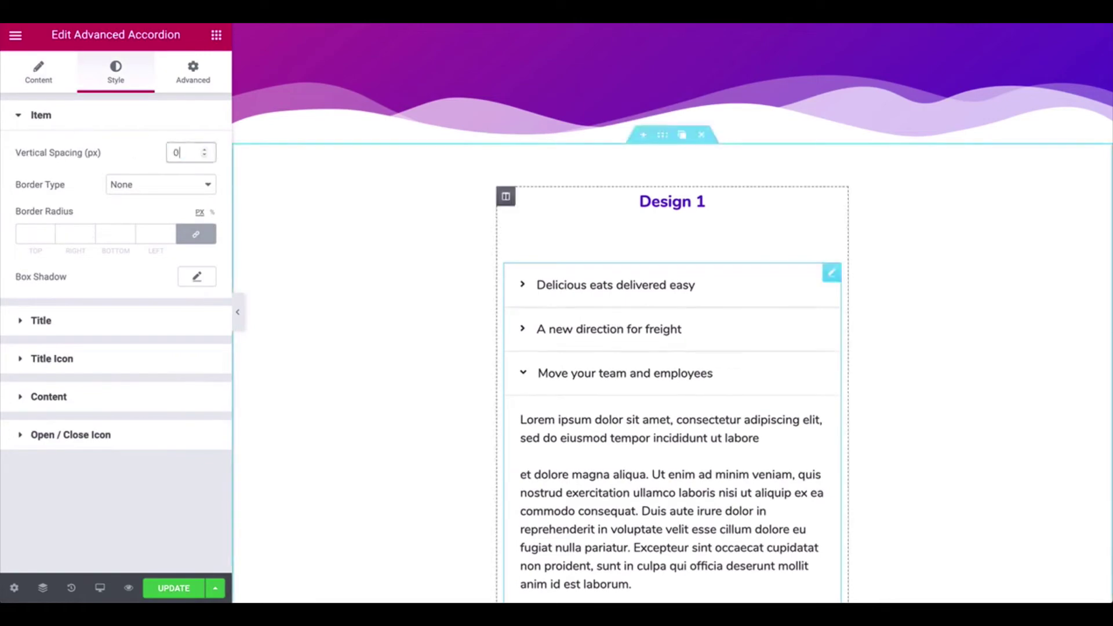
{"action": "type", "text": "9"}
{"action": "key", "text": "Up"}
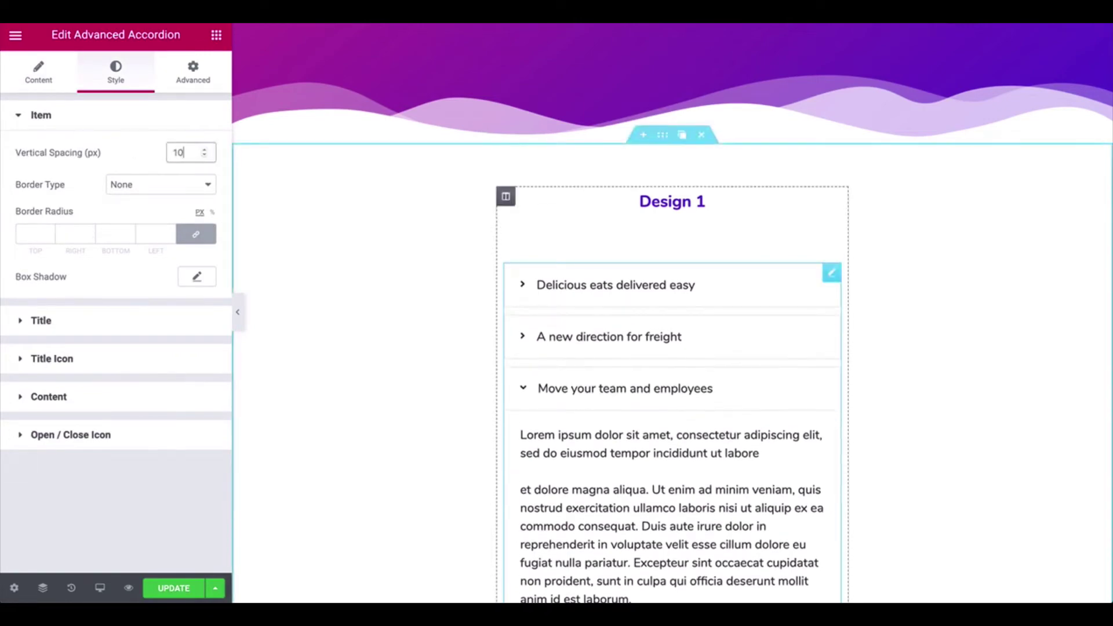
{"action": "left_click", "coordinate": [238, 312]}
{"action": "left_click", "coordinate": [417, 344]}
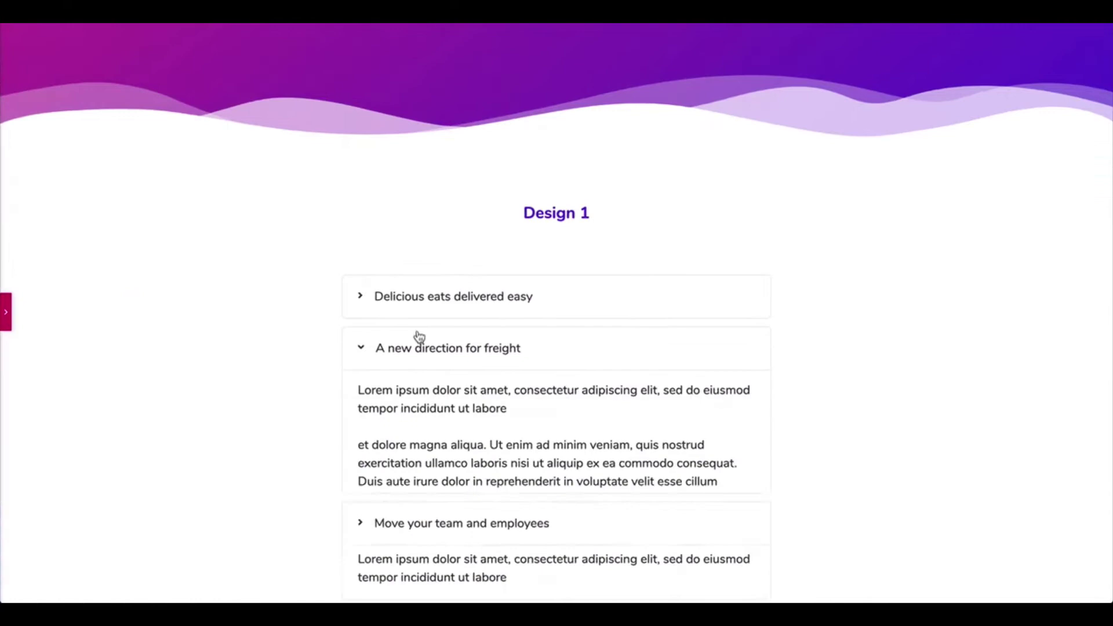
{"action": "left_click", "coordinate": [406, 296]}
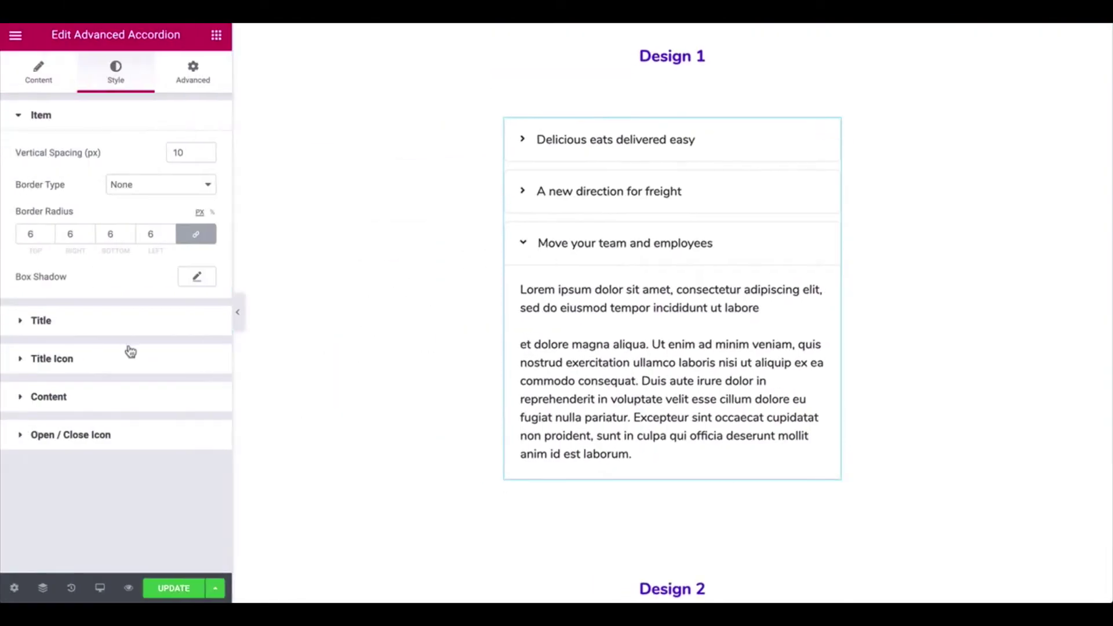
- Make the accordion titles 18px bold in Title Typography
{"action": "left_click", "coordinate": [105, 322]}
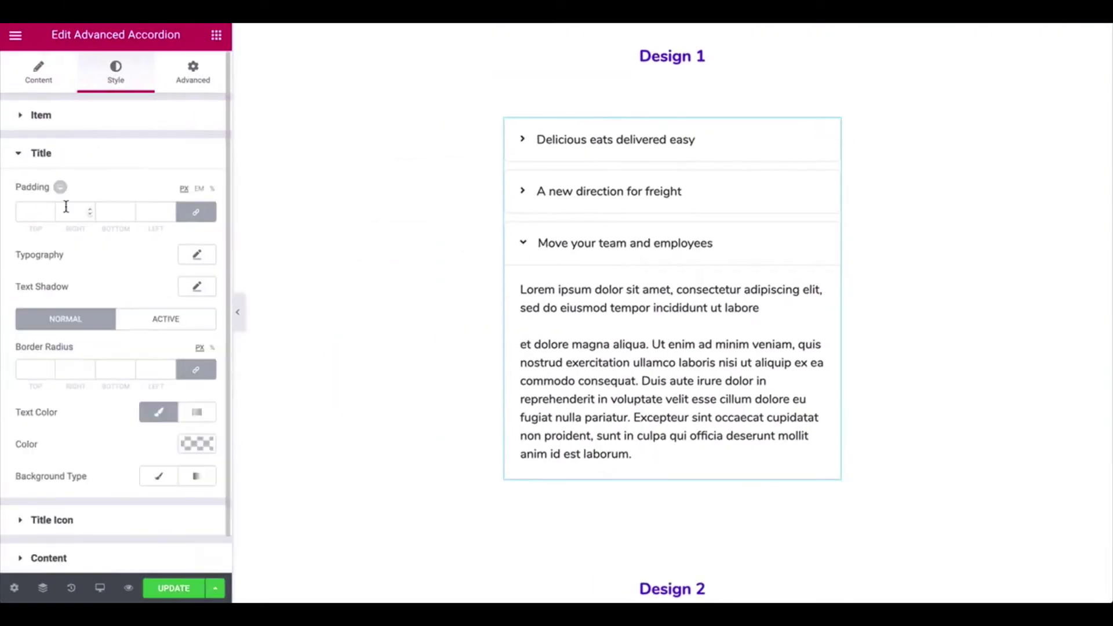
{"action": "left_click", "coordinate": [199, 259]}
{"action": "left_click", "coordinate": [201, 344]}
{"action": "left_click", "coordinate": [202, 345]}
{"action": "left_click", "coordinate": [155, 380]}
{"action": "left_click", "coordinate": [136, 405]}
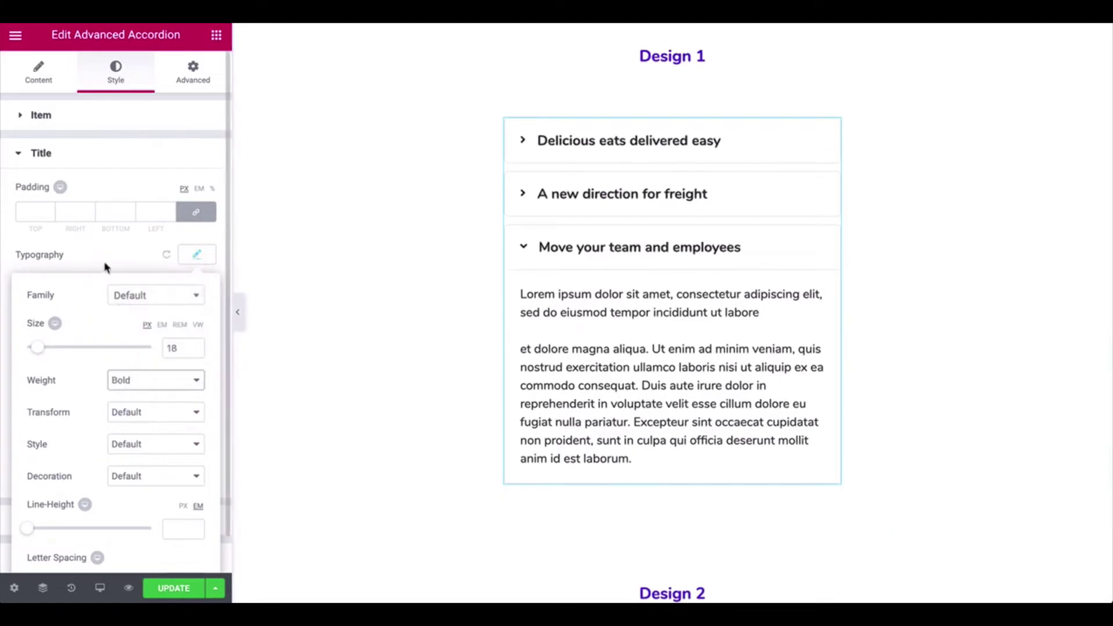
{"action": "left_click", "coordinate": [106, 268]}
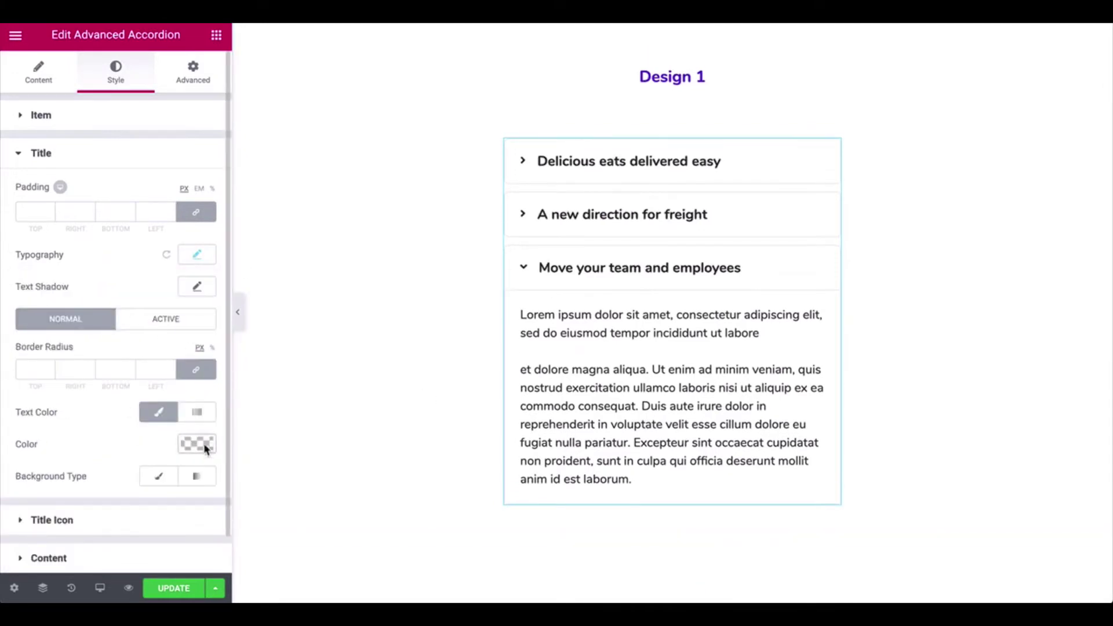
- Set the normal title colour and make the active item's title purple
{"action": "left_click", "coordinate": [204, 445]}
{"action": "type", "text": "24"}
{"action": "left_click", "coordinate": [149, 315]}
{"action": "left_click", "coordinate": [166, 319]}
{"action": "scroll", "coordinate": [116, 348], "scroll_direction": "down", "scroll_amount": 2}
{"action": "left_click", "coordinate": [197, 365]}
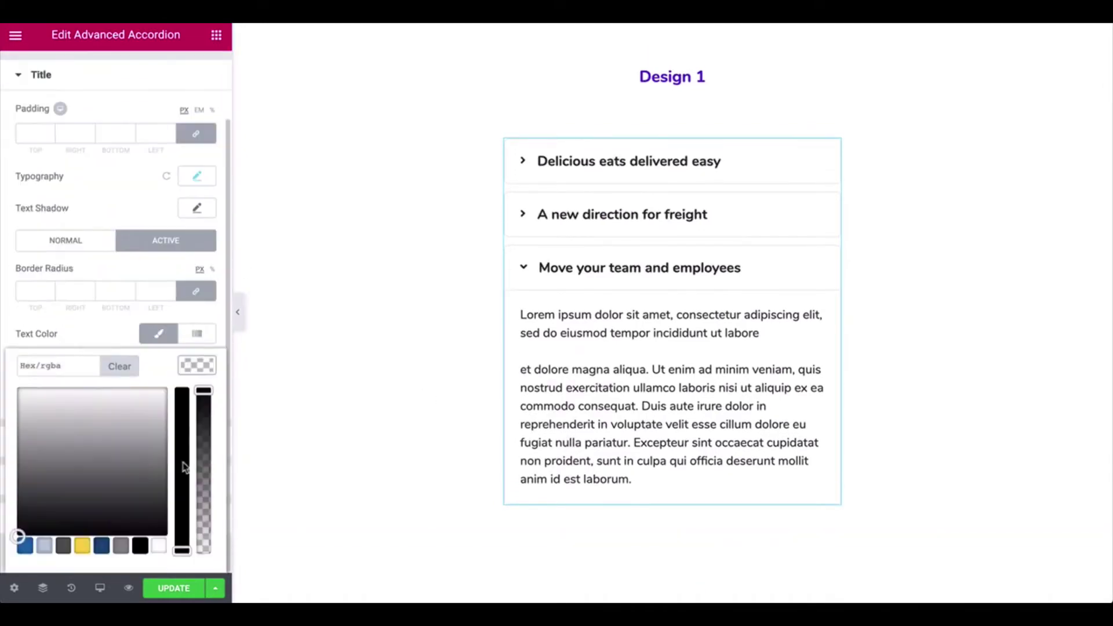
{"action": "left_click", "coordinate": [181, 462]}
{"action": "left_click", "coordinate": [129, 398]}
{"action": "left_click", "coordinate": [655, 180]}
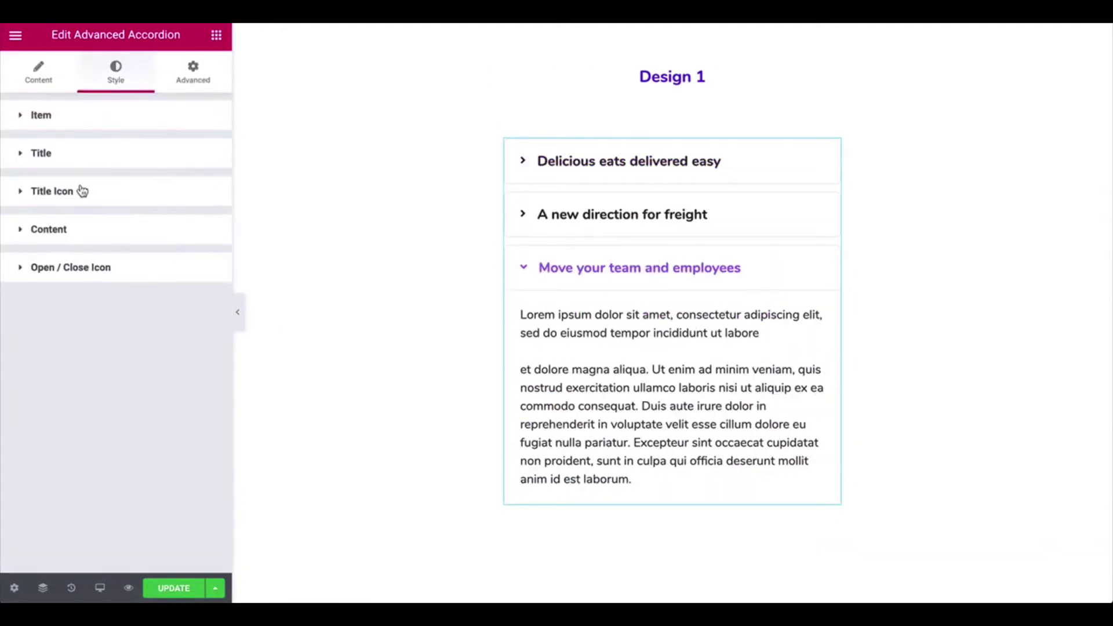
- Set the content padding to 10 top, 30 right and bottom, 40 left
{"action": "left_click", "coordinate": [87, 229]}
{"action": "left_click", "coordinate": [35, 288]}
{"action": "type", "text": "30"}
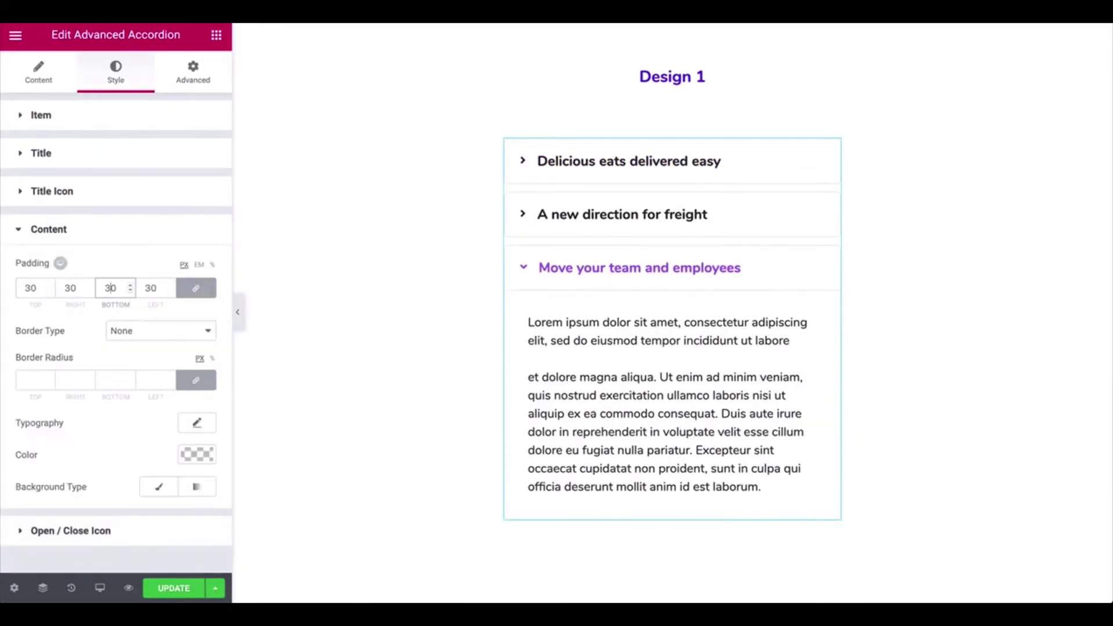
{"action": "left_click", "coordinate": [196, 288]}
{"action": "double_click", "coordinate": [35, 288]}
{"action": "type", "text": "10"}
{"action": "double_click", "coordinate": [151, 288]}
{"action": "type", "text": "40"}
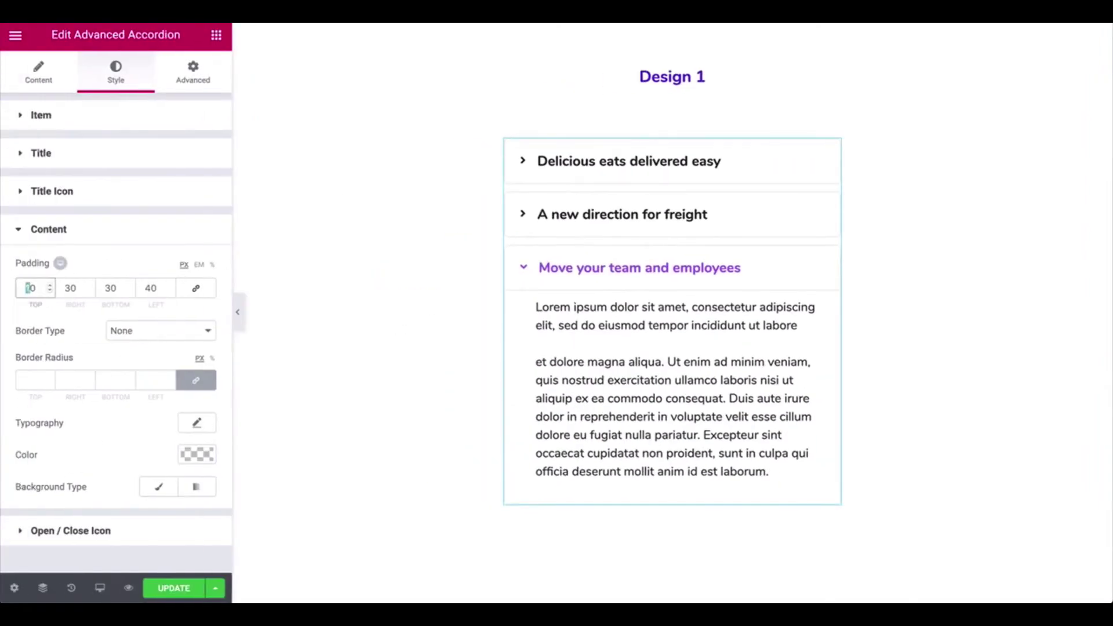
{"action": "left_click", "coordinate": [238, 312]}
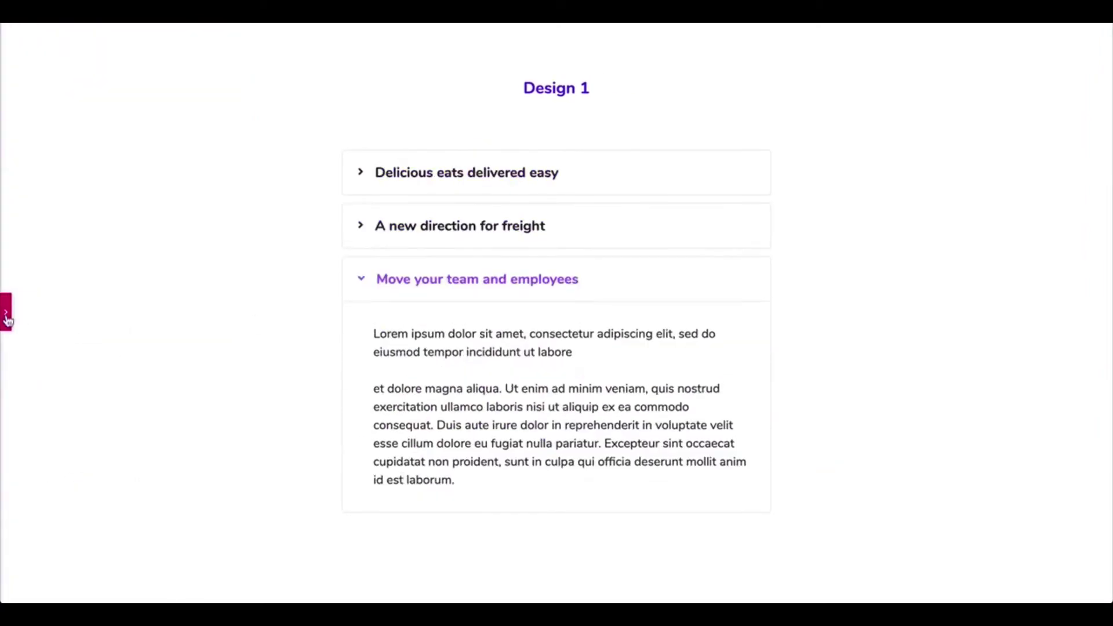
{"action": "left_click", "coordinate": [6, 313]}
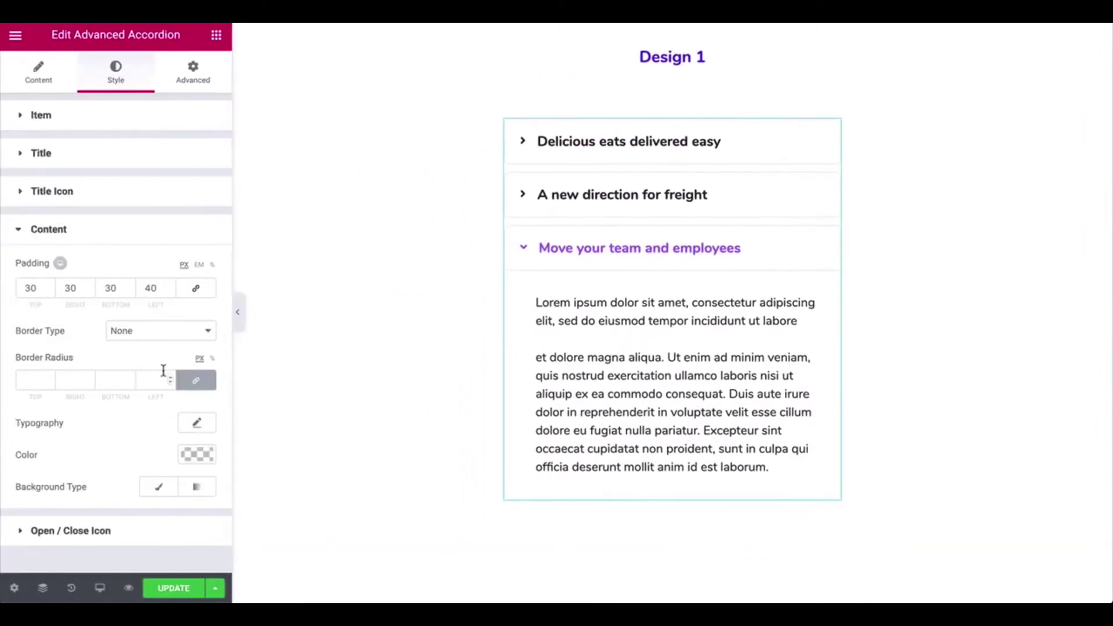
- Give the accordion content a solid border with 0 width
{"action": "left_click", "coordinate": [160, 330]}
{"action": "left_click", "coordinate": [149, 342]}
{"action": "type", "text": "0"}
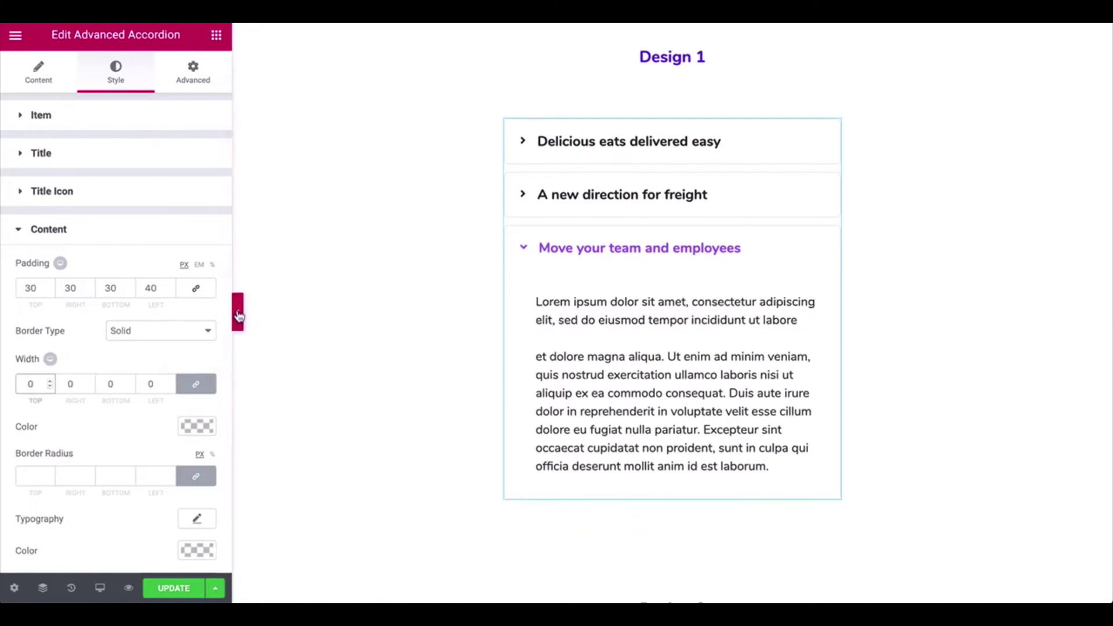
{"action": "double_click", "coordinate": [50, 293]}
{"action": "type", "text": "0"}
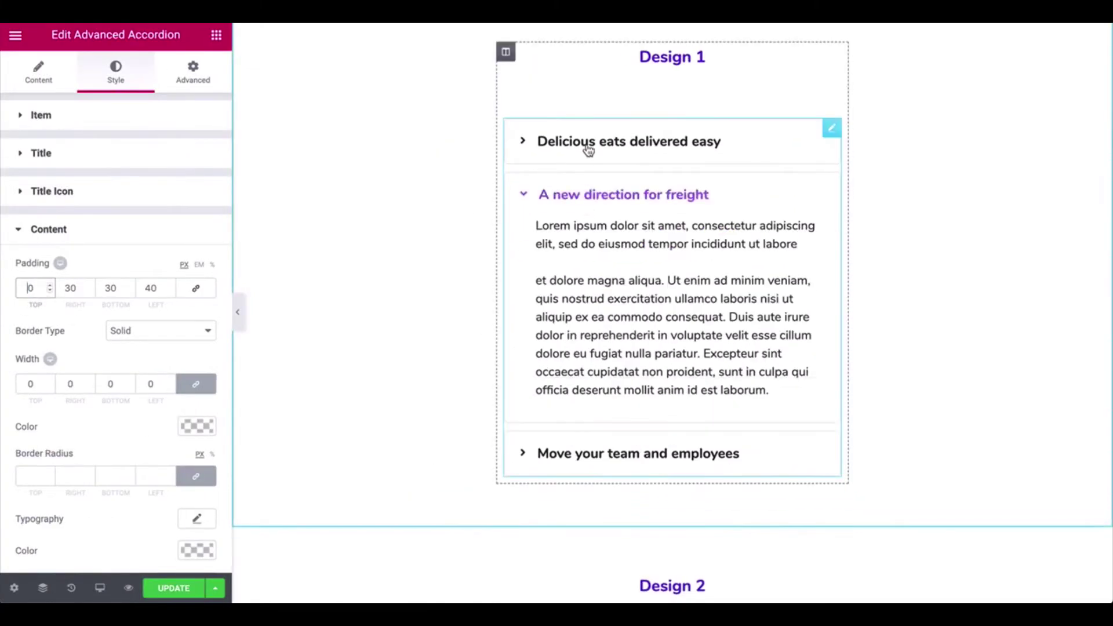
{"action": "type", "text": "1"}
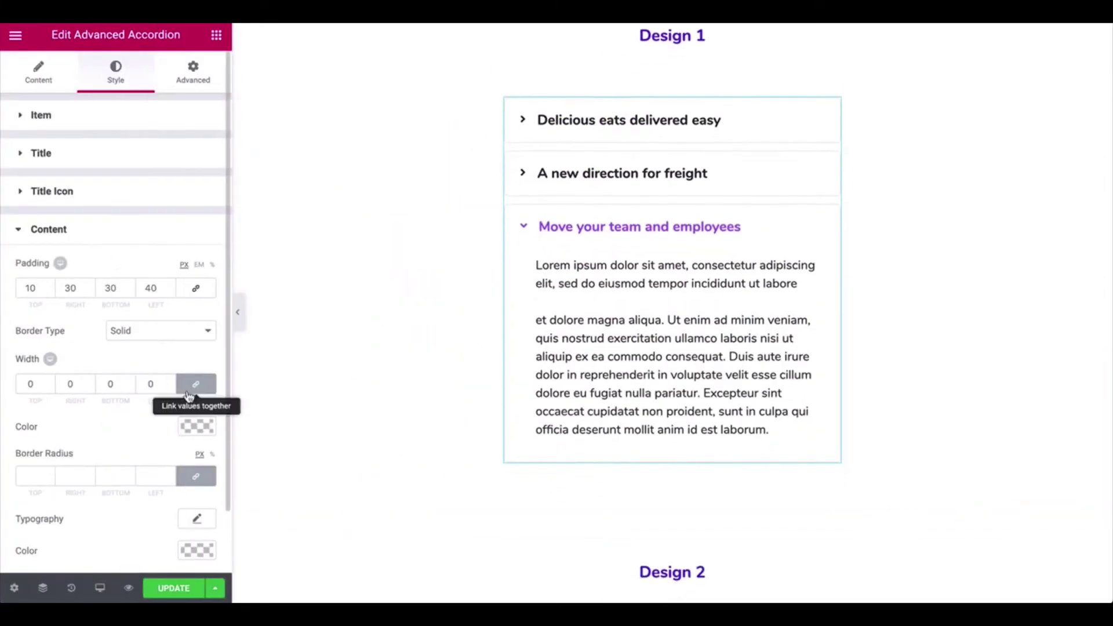
{"action": "left_click", "coordinate": [196, 384]}
{"action": "double_click", "coordinate": [30, 384]}
{"action": "type", "text": "1"}
- Give the content a Classic background and set the open/close icon spacing to 0
{"action": "scroll", "coordinate": [30, 384], "scroll_direction": "down", "scroll_amount": 2}
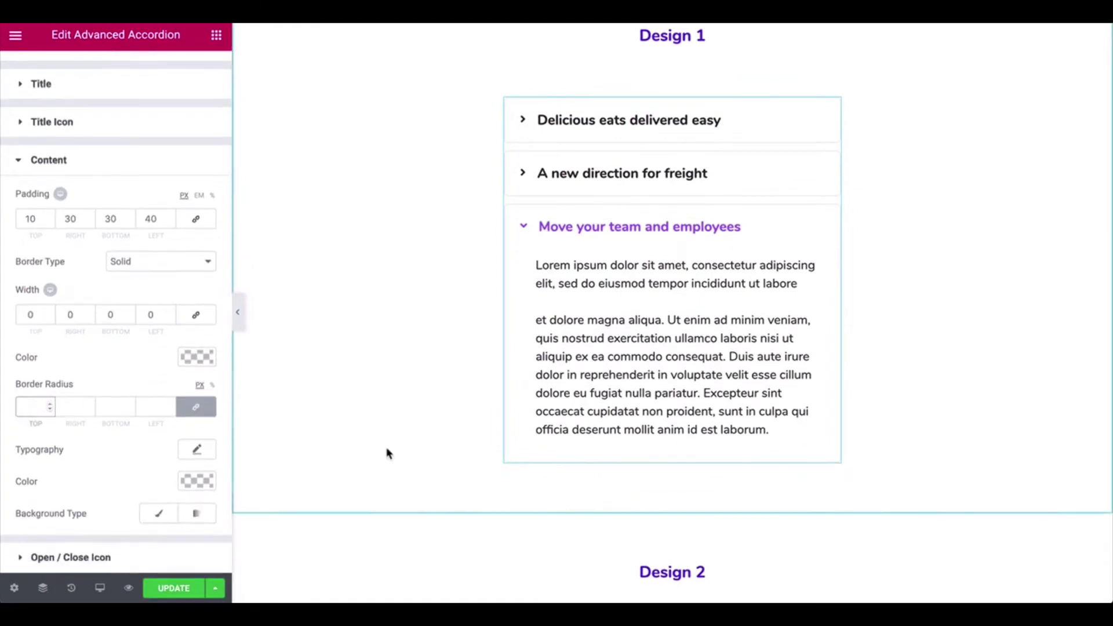
{"action": "left_click", "coordinate": [169, 516]}
{"action": "left_click", "coordinate": [197, 545]}
{"action": "left_click", "coordinate": [72, 430]}
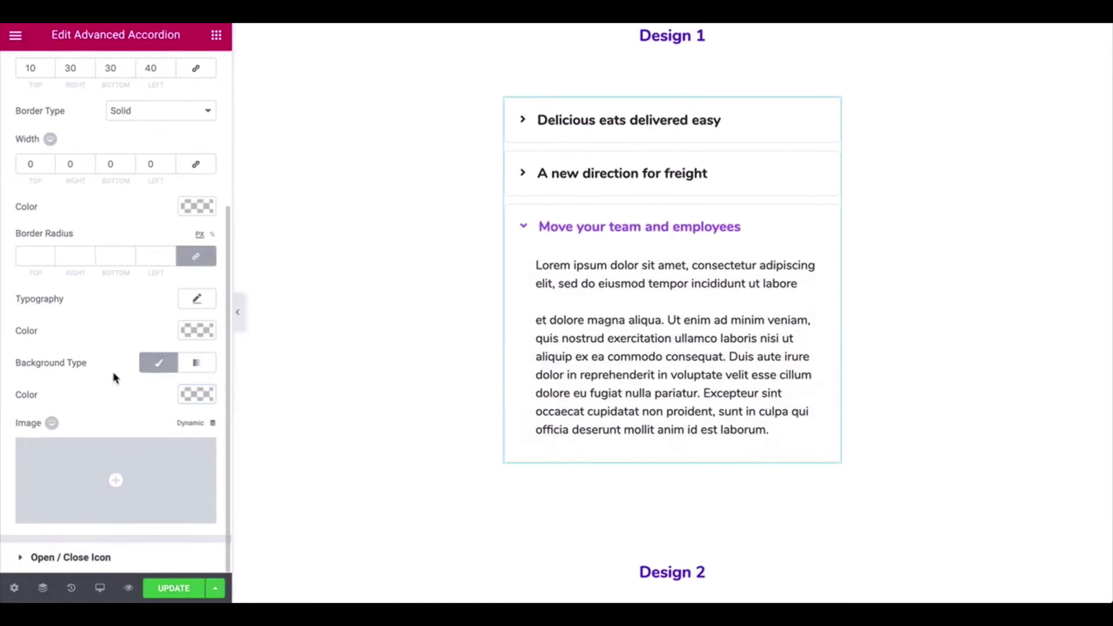
{"action": "left_click", "coordinate": [116, 558]}
{"action": "left_click", "coordinate": [26, 327]}
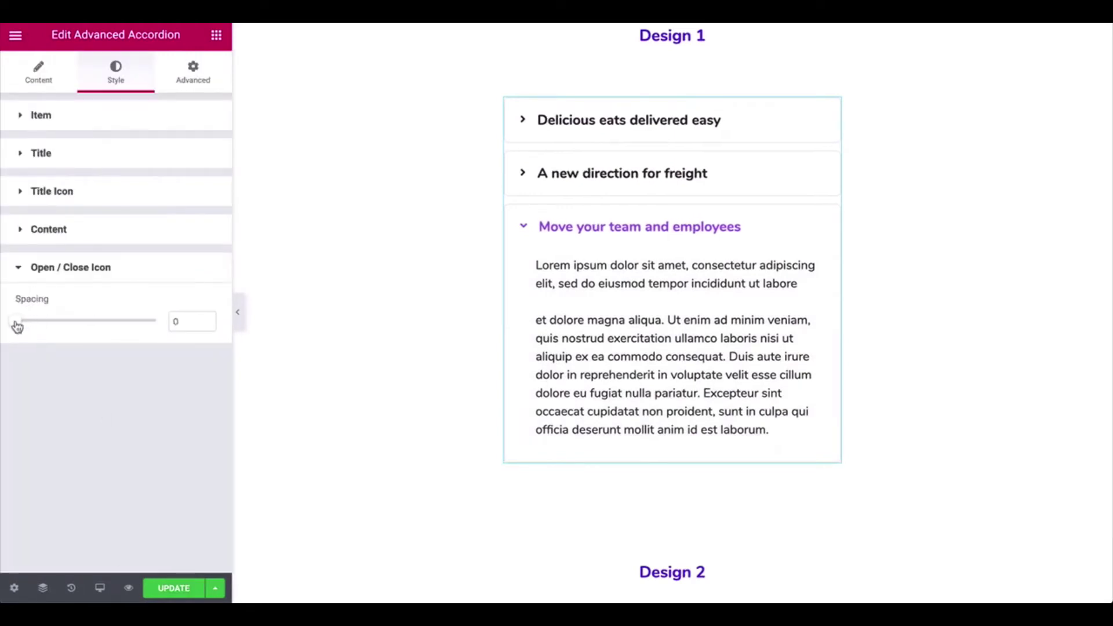
- Try a gradient title text colour, revert it, and switch to the Active title state
{"action": "left_click", "coordinate": [110, 167]}
{"action": "scroll", "coordinate": [199, 382], "scroll_direction": "down", "scroll_amount": 1}
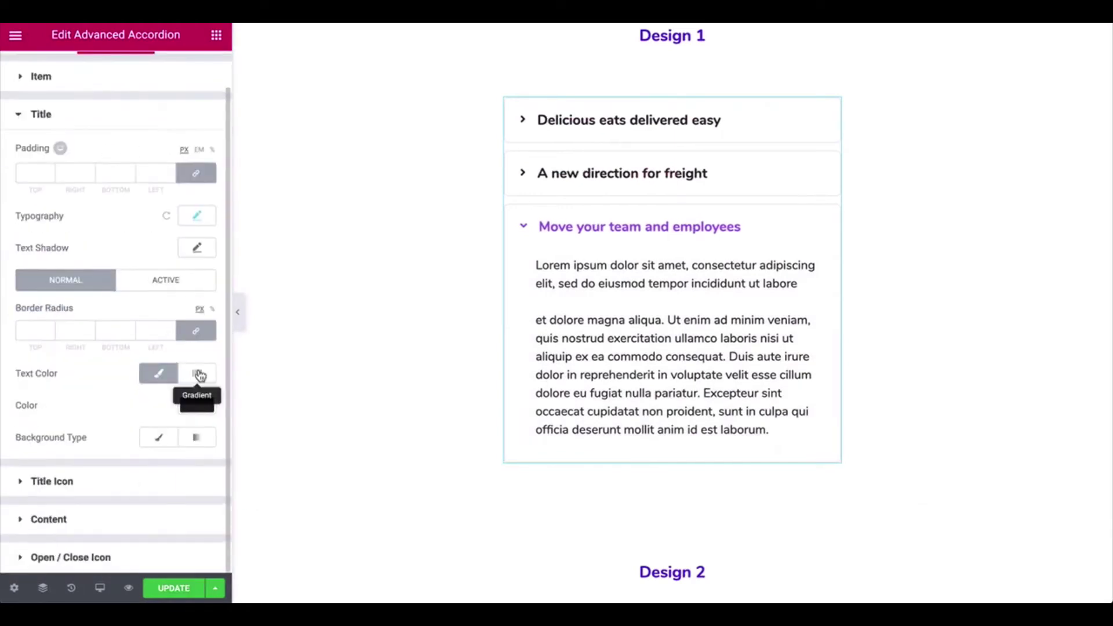
{"action": "left_click", "coordinate": [197, 373]}
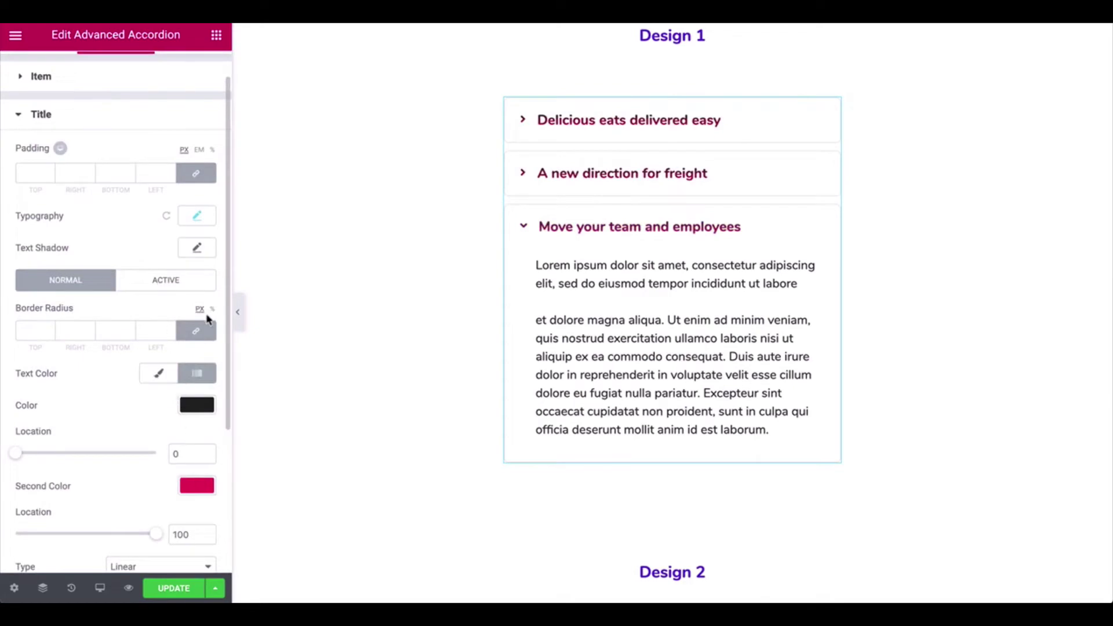
{"action": "left_click", "coordinate": [197, 376]}
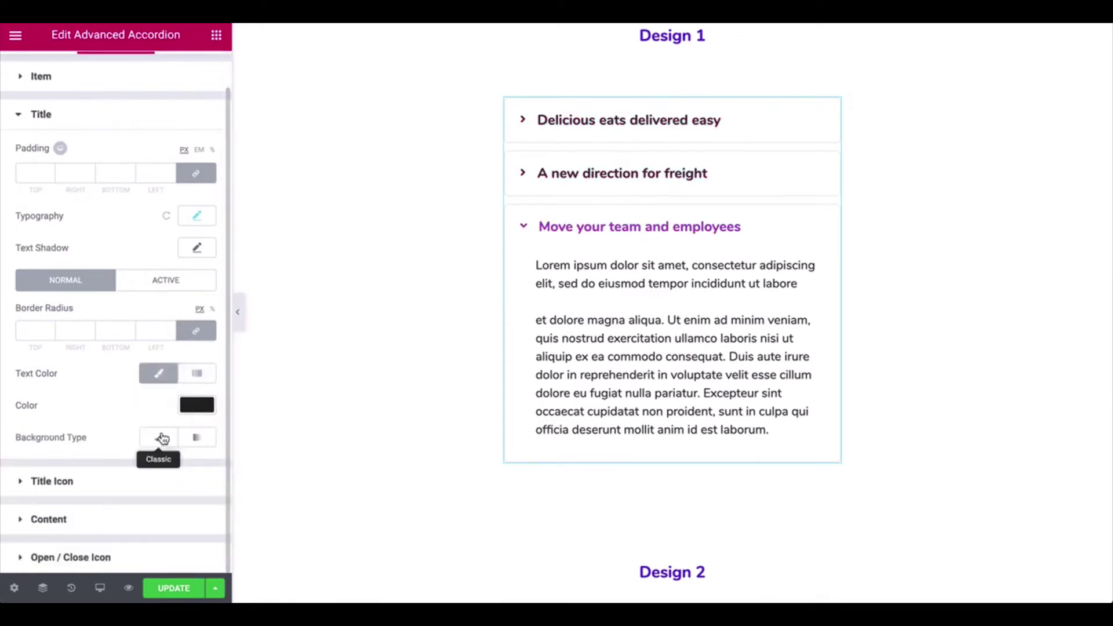
{"action": "left_click", "coordinate": [157, 293]}
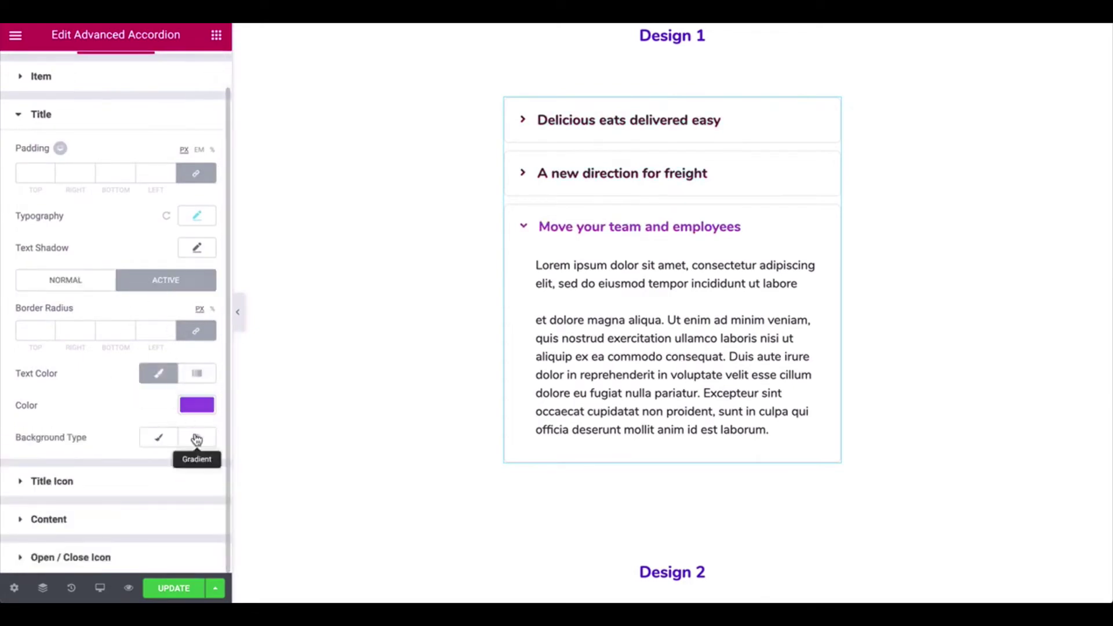
- Give the active title a purple-to-pink gradient background
{"action": "left_click", "coordinate": [197, 438]}
{"action": "scroll", "coordinate": [193, 352], "scroll_direction": "down", "scroll_amount": 2}
{"action": "left_click", "coordinate": [198, 323]}
{"action": "left_click", "coordinate": [183, 429]}
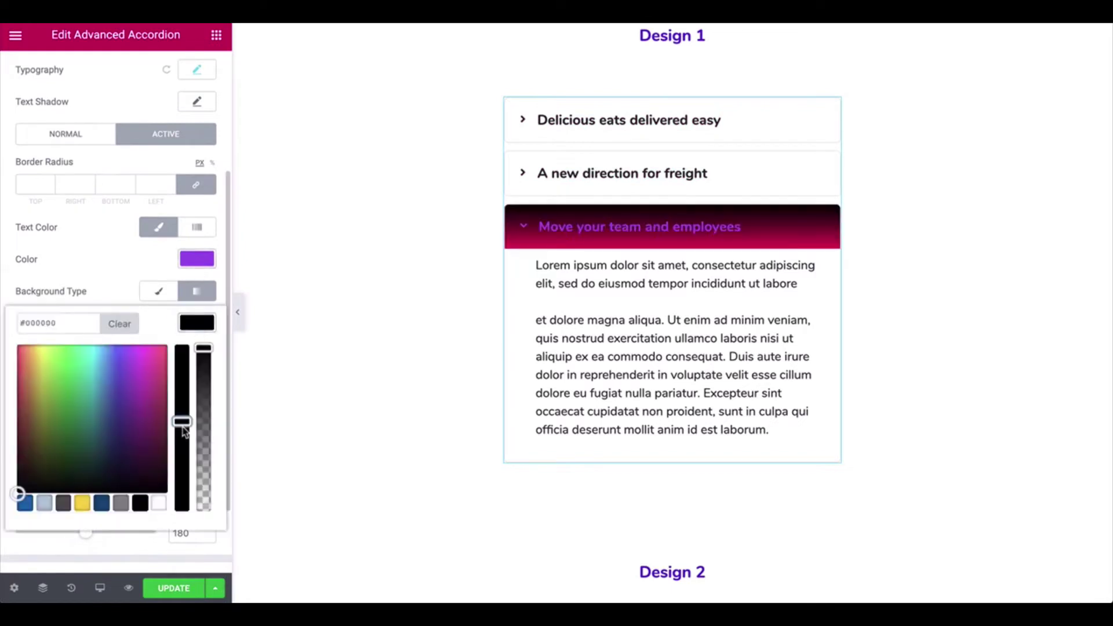
{"action": "left_click", "coordinate": [129, 360]}
{"action": "left_click", "coordinate": [115, 291]}
{"action": "left_click", "coordinate": [198, 404]}
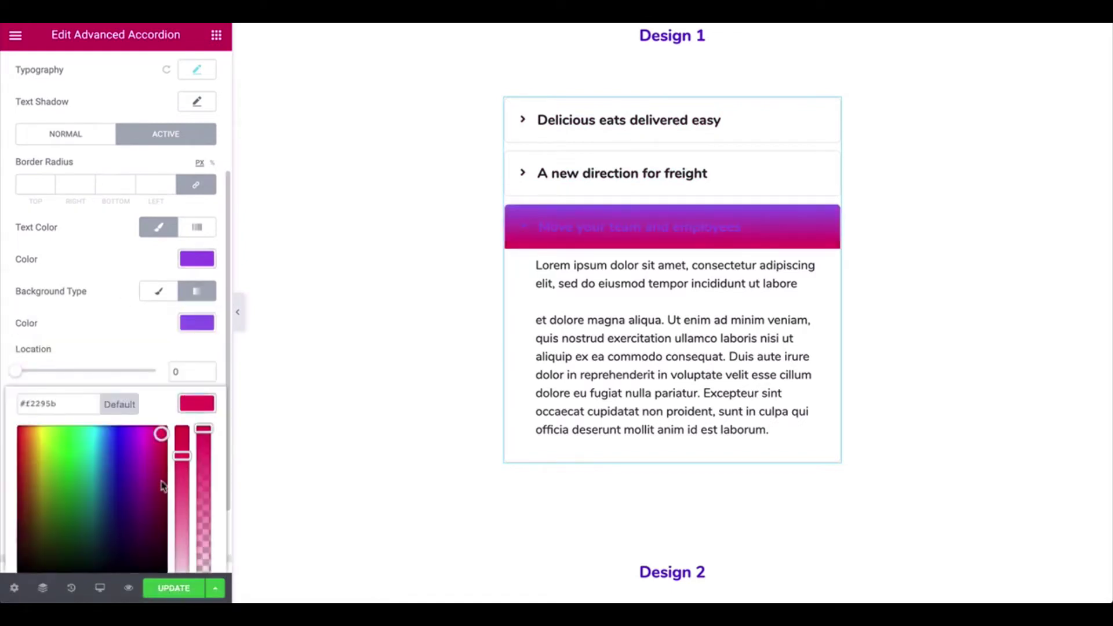
{"action": "left_click", "coordinate": [183, 497]}
{"action": "left_click", "coordinate": [142, 355]}
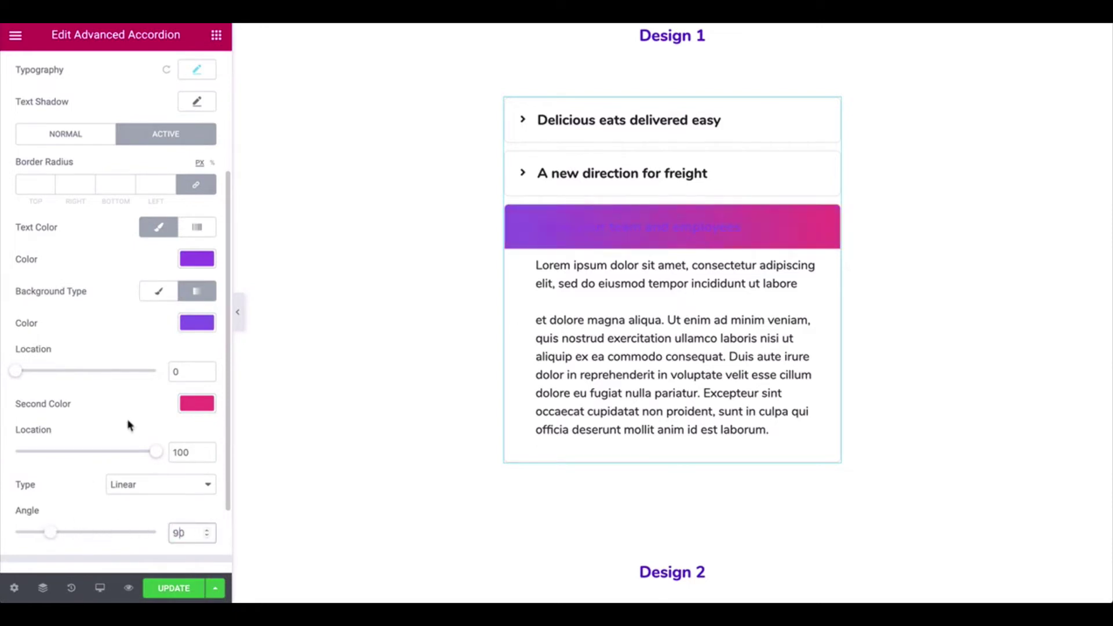
- Make the active title text white and preview the page
{"action": "scroll", "coordinate": [165, 250], "scroll_direction": "up", "scroll_amount": 1}
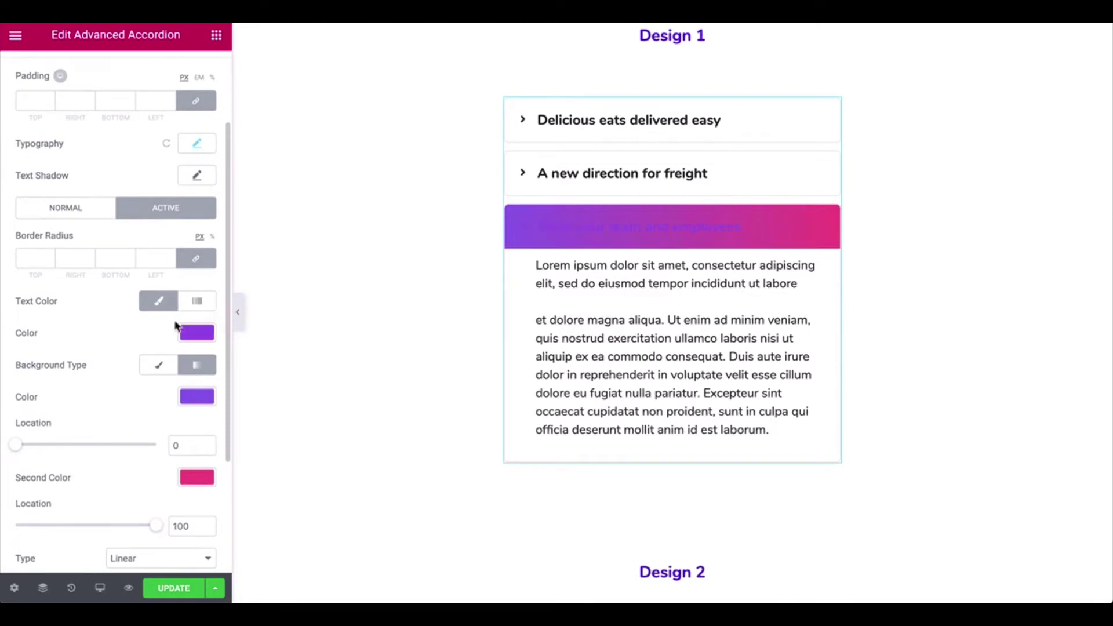
{"action": "left_click", "coordinate": [197, 332]}
{"action": "left_click", "coordinate": [161, 514]}
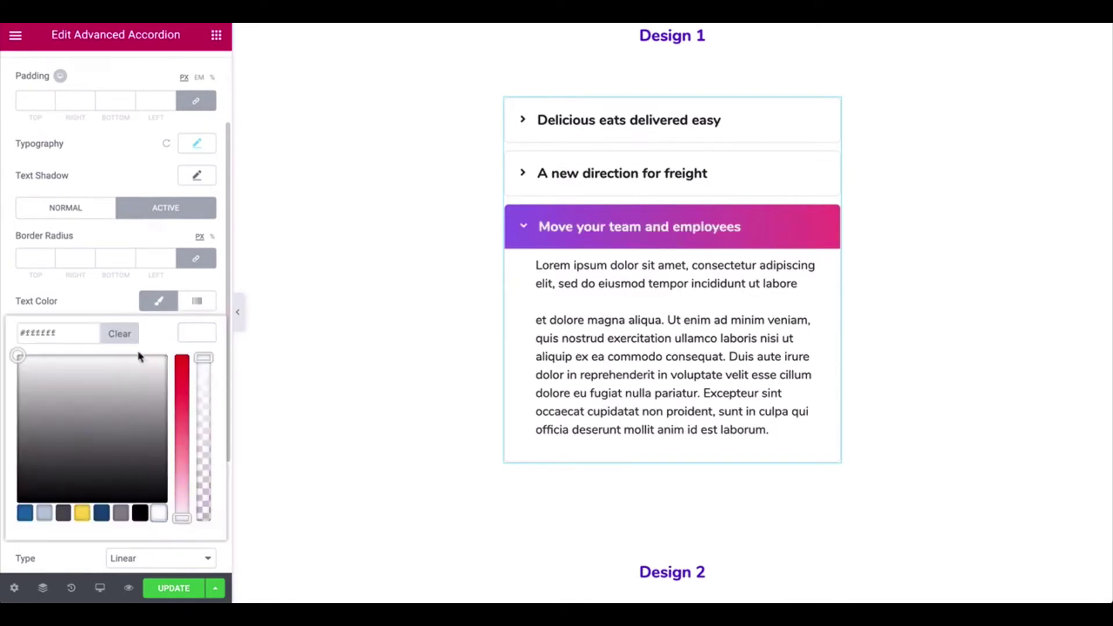
{"action": "left_click", "coordinate": [238, 322]}
{"action": "left_click", "coordinate": [238, 322]}
{"action": "left_click", "coordinate": [466, 188]}
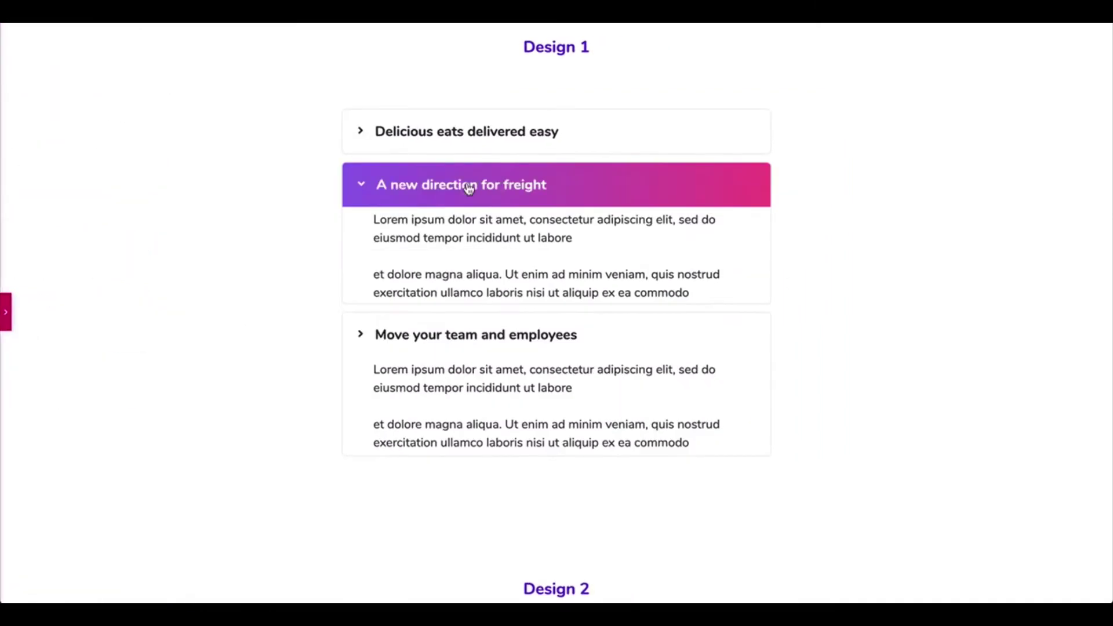
{"action": "left_click", "coordinate": [452, 132]}
{"action": "left_click", "coordinate": [439, 380]}
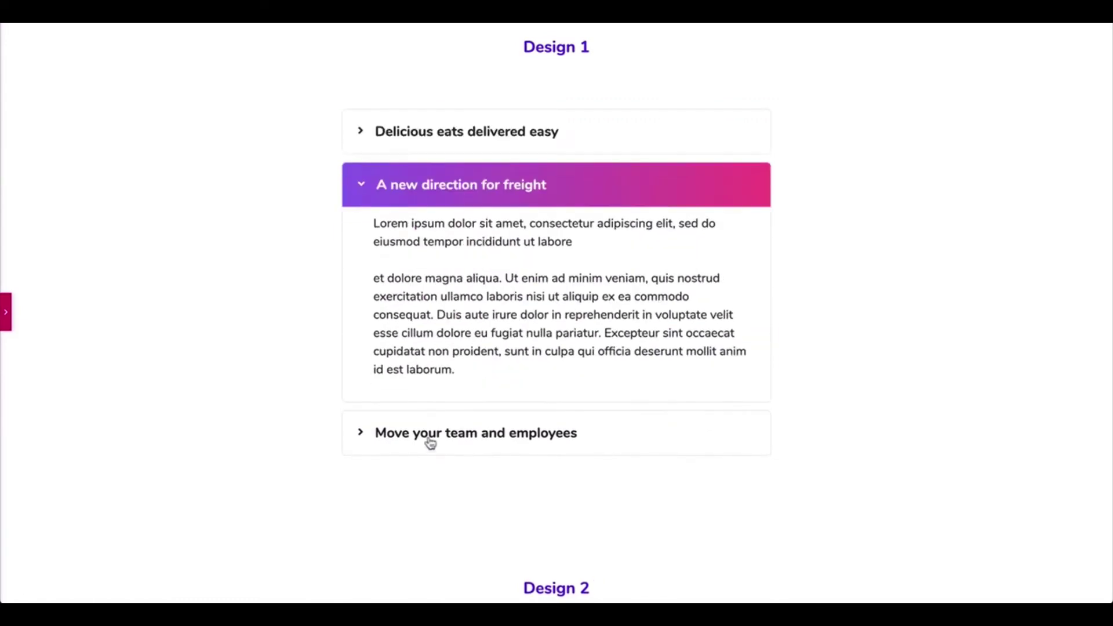
{"action": "left_click", "coordinate": [427, 434]}
{"action": "left_click", "coordinate": [6, 312]}
{"action": "scroll", "coordinate": [356, 380], "scroll_direction": "down", "scroll_amount": 1}
{"action": "scroll", "coordinate": [355, 381], "scroll_direction": "down", "scroll_amount": 2}
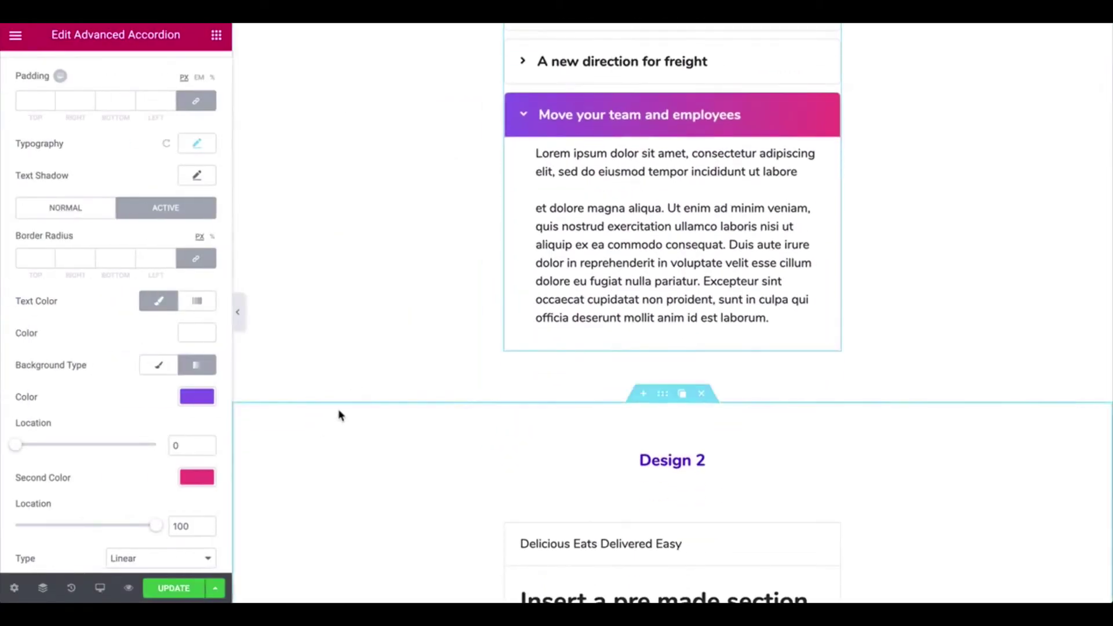
{"action": "scroll", "coordinate": [341, 416], "scroll_direction": "up", "scroll_amount": 2}
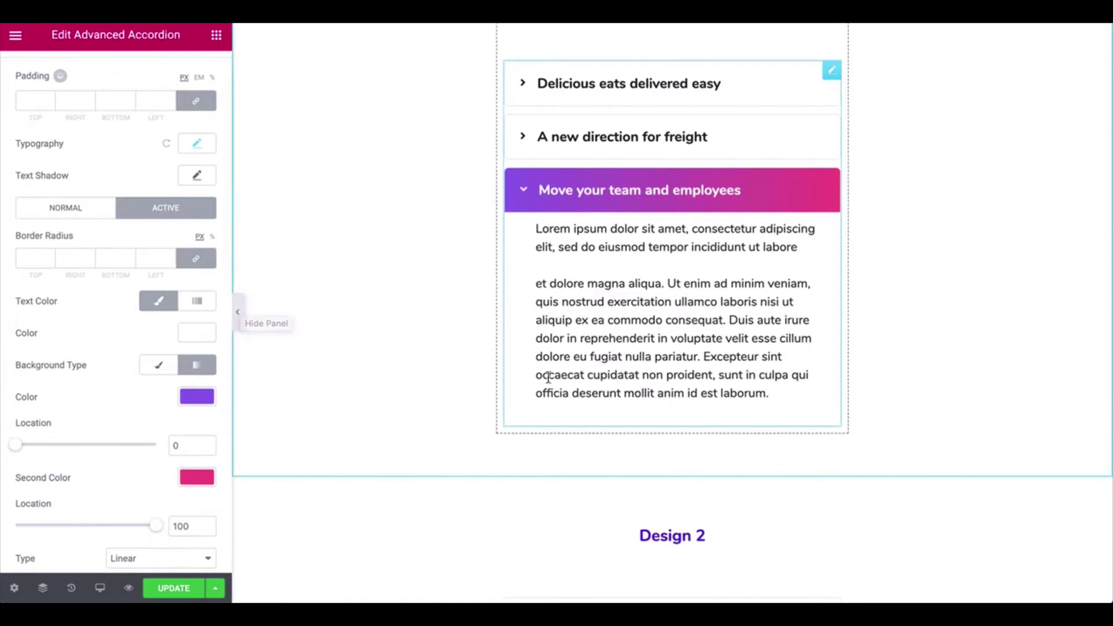
{"action": "scroll", "coordinate": [139, 297], "scroll_direction": "up", "scroll_amount": 3}
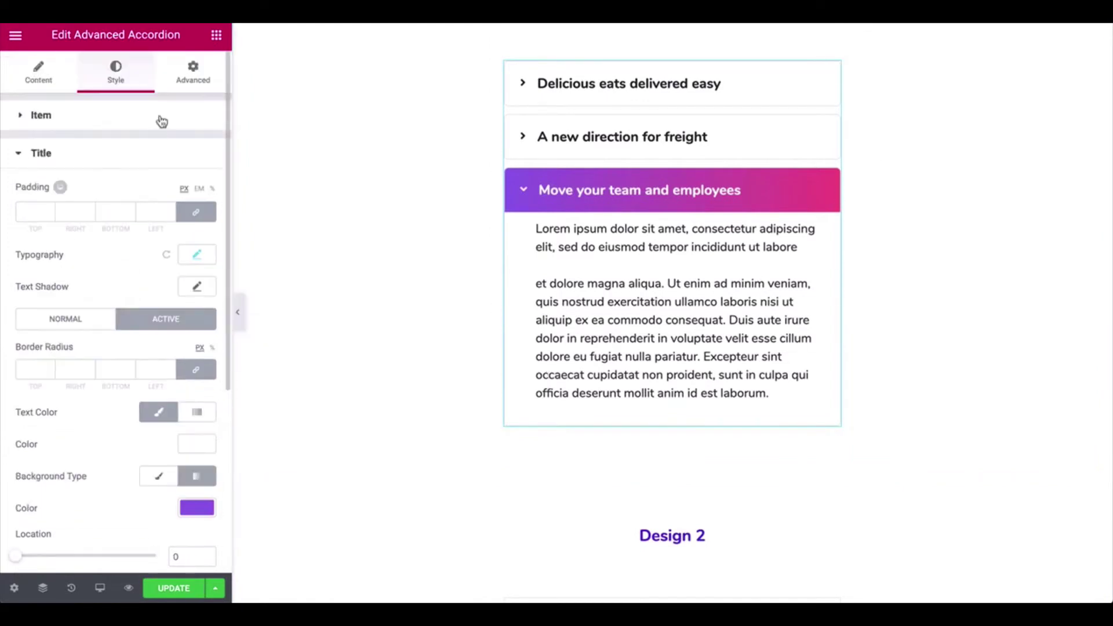
{"action": "left_click", "coordinate": [150, 157]}
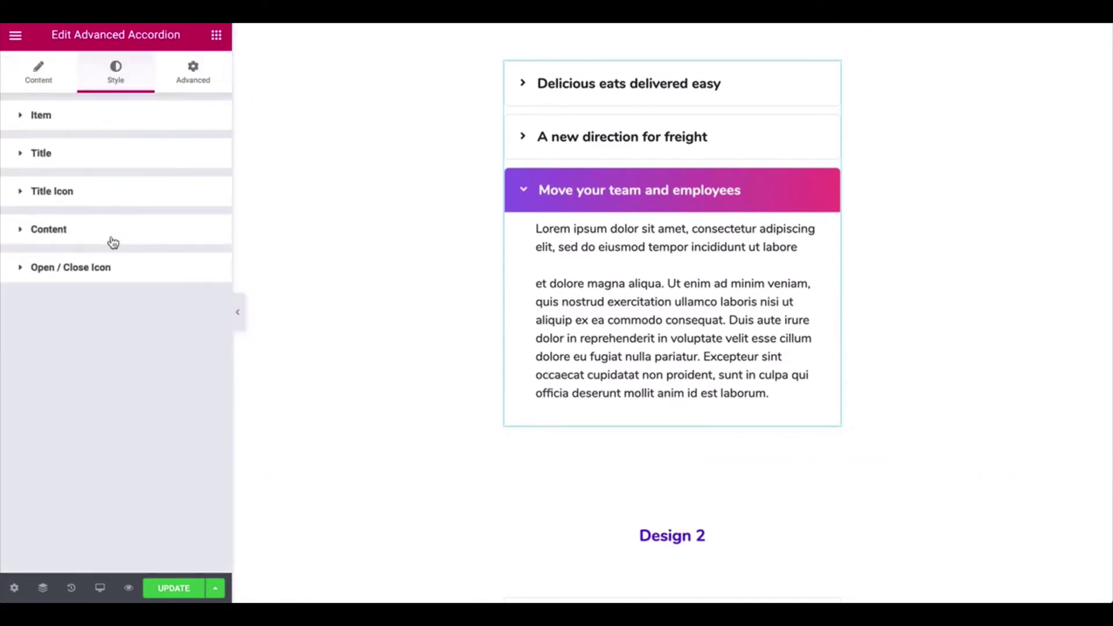
{"action": "left_click", "coordinate": [49, 229]}
{"action": "left_click", "coordinate": [50, 268]}
{"action": "left_click", "coordinate": [50, 268]}
{"action": "left_click", "coordinate": [48, 152]}
{"action": "left_click", "coordinate": [48, 153]}
{"action": "left_click", "coordinate": [48, 115]}
{"action": "left_click", "coordinate": [49, 115]}
{"action": "scroll", "coordinate": [810, 398], "scroll_direction": "up", "scroll_amount": 4}
{"action": "left_click", "coordinate": [238, 312]}
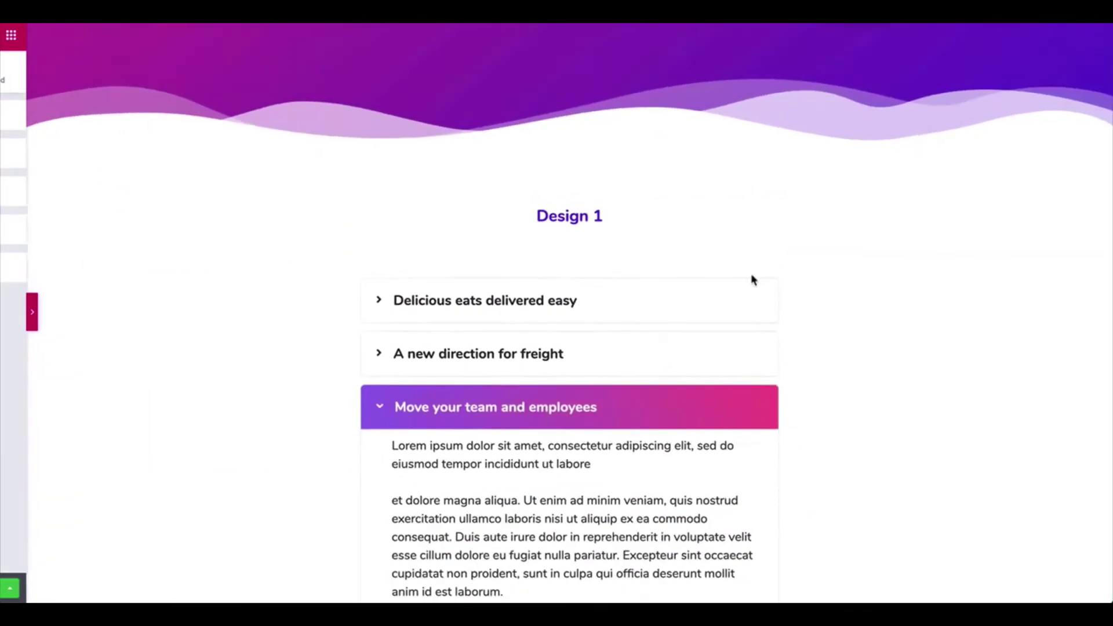
{"action": "scroll", "coordinate": [820, 281], "scroll_direction": "down", "scroll_amount": 10}
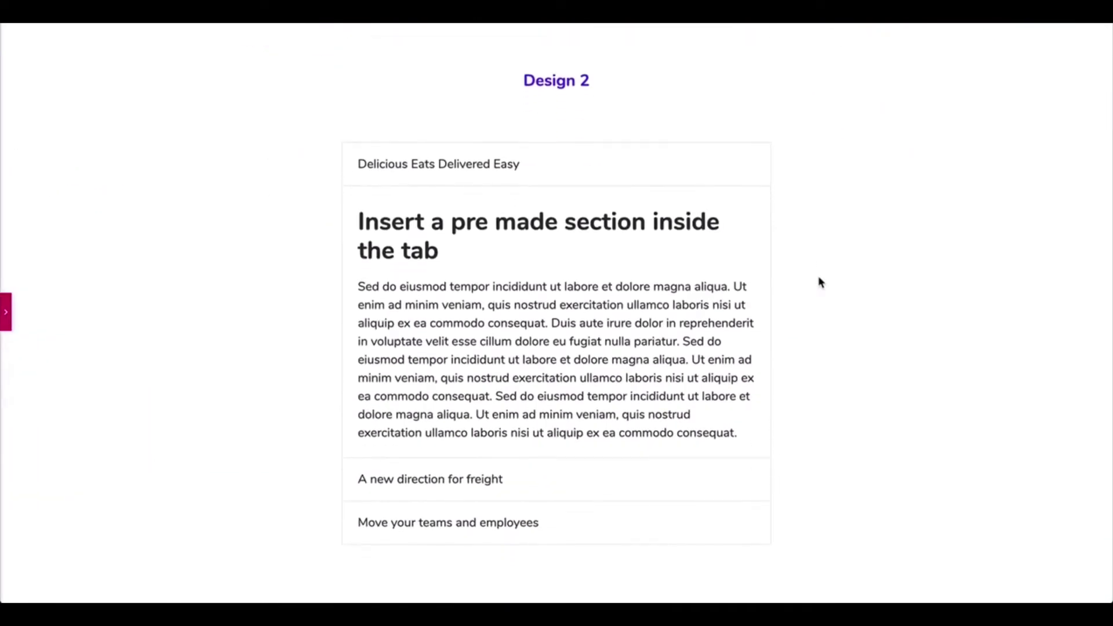
{"action": "scroll", "coordinate": [820, 282], "scroll_direction": "down", "scroll_amount": 10}
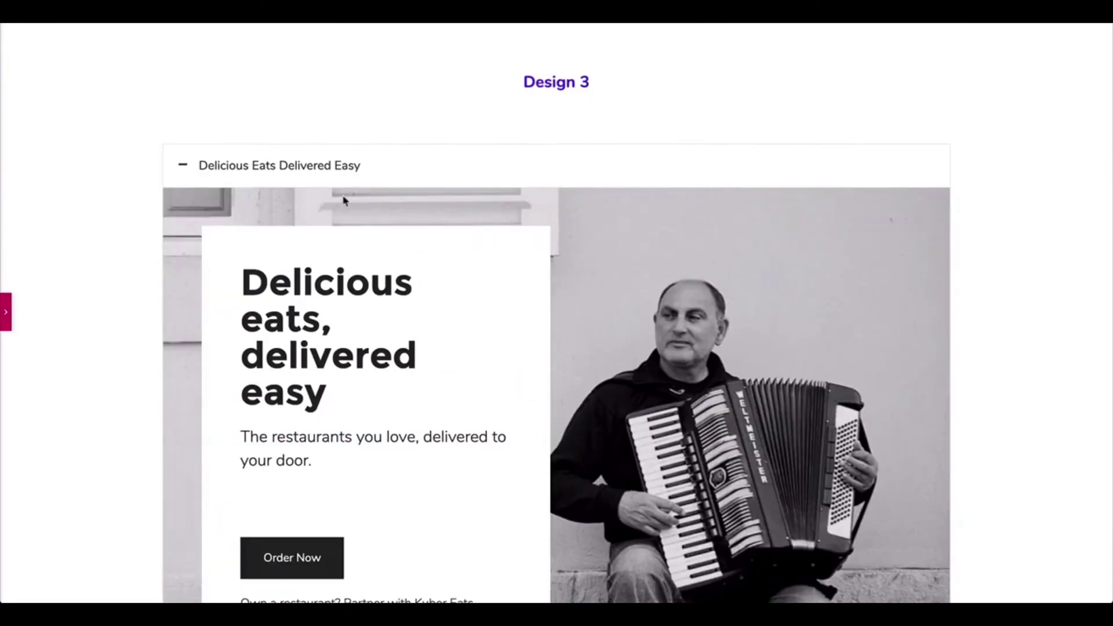
- Set the Delicious eats delivered easy item's Content Source to Template with TEST SECTION
{"action": "left_click", "coordinate": [6, 312]}
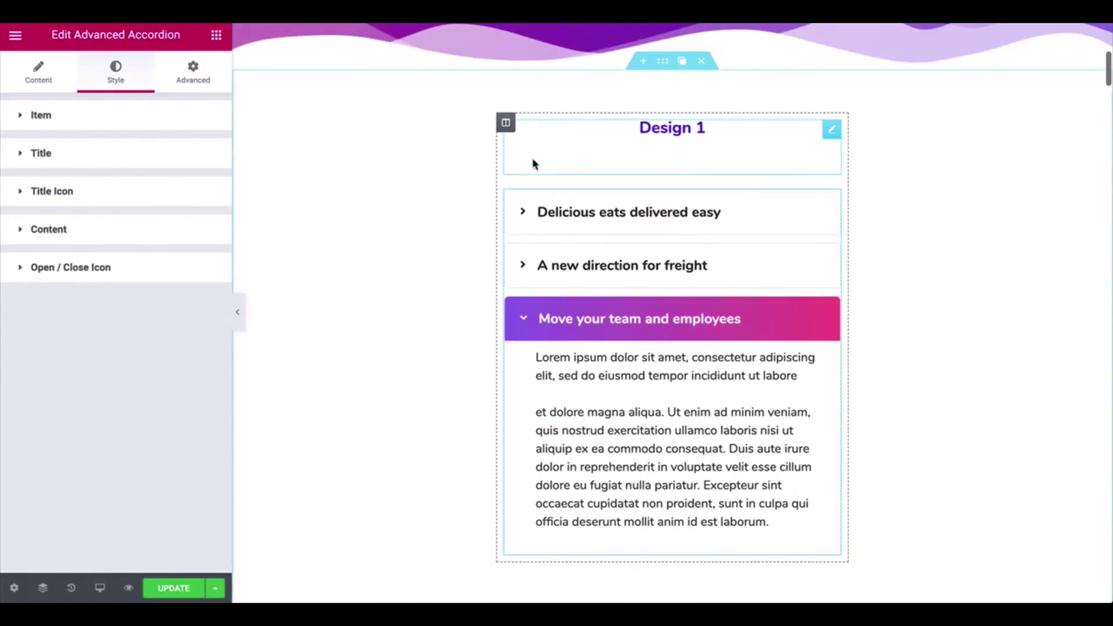
{"action": "left_click", "coordinate": [67, 119]}
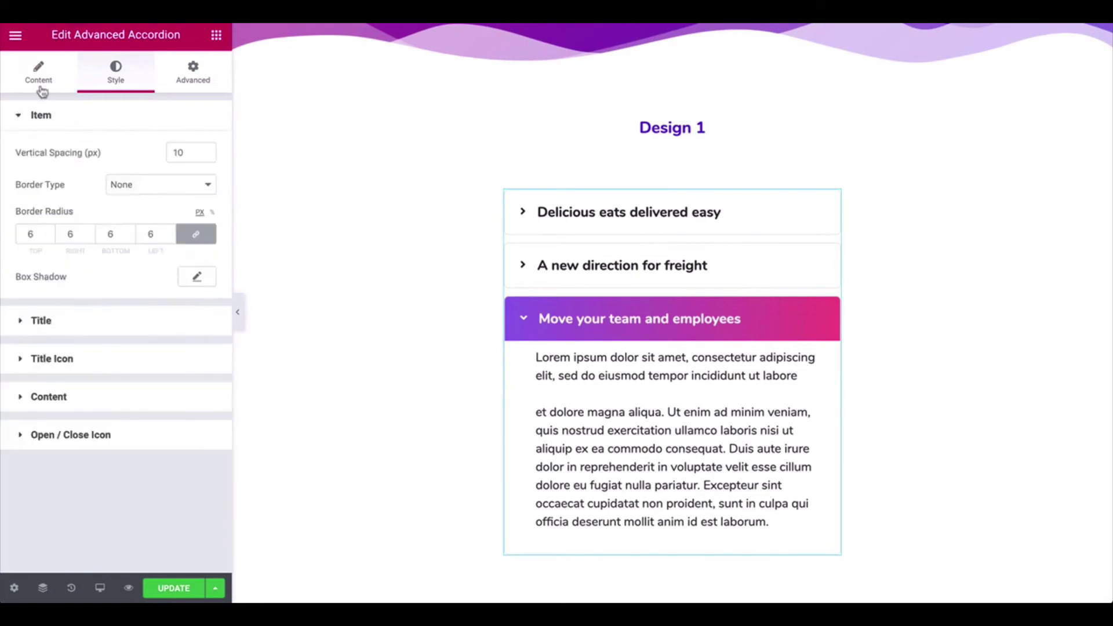
{"action": "left_click", "coordinate": [40, 81]}
{"action": "left_click", "coordinate": [79, 166]}
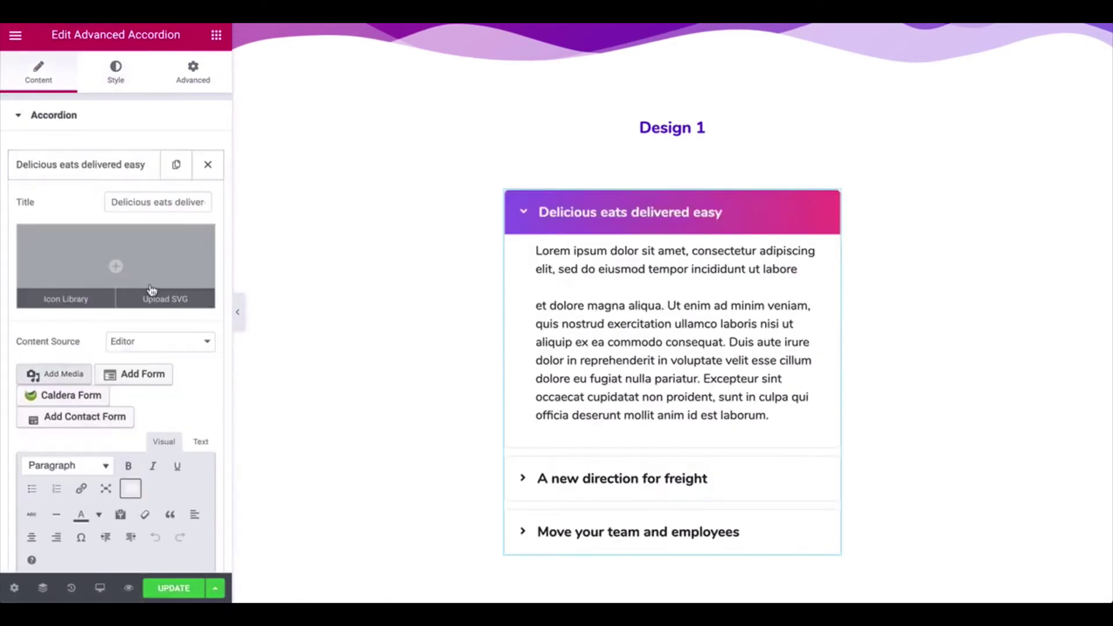
{"action": "scroll", "coordinate": [151, 290], "scroll_direction": "down", "scroll_amount": 2}
{"action": "left_click", "coordinate": [159, 222]}
{"action": "left_click", "coordinate": [159, 231]}
{"action": "left_click", "coordinate": [152, 352]}
{"action": "left_click", "coordinate": [160, 537]}
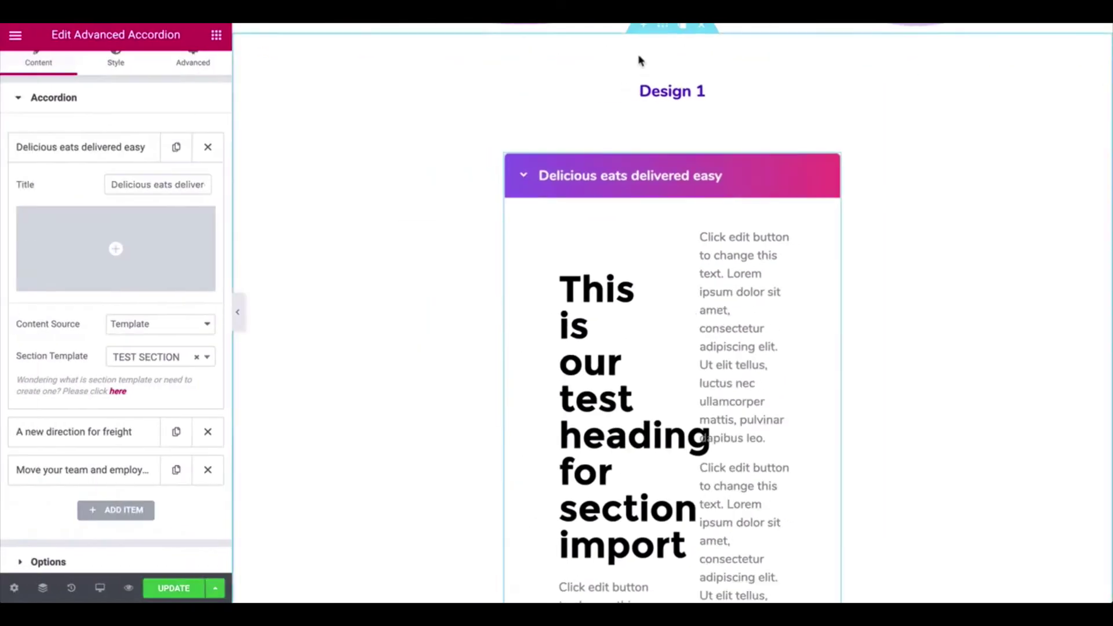
- Change the Design 1 section's left and right padding from 30 to 10 and preview the wider accordion
{"action": "left_click", "coordinate": [638, 60]}
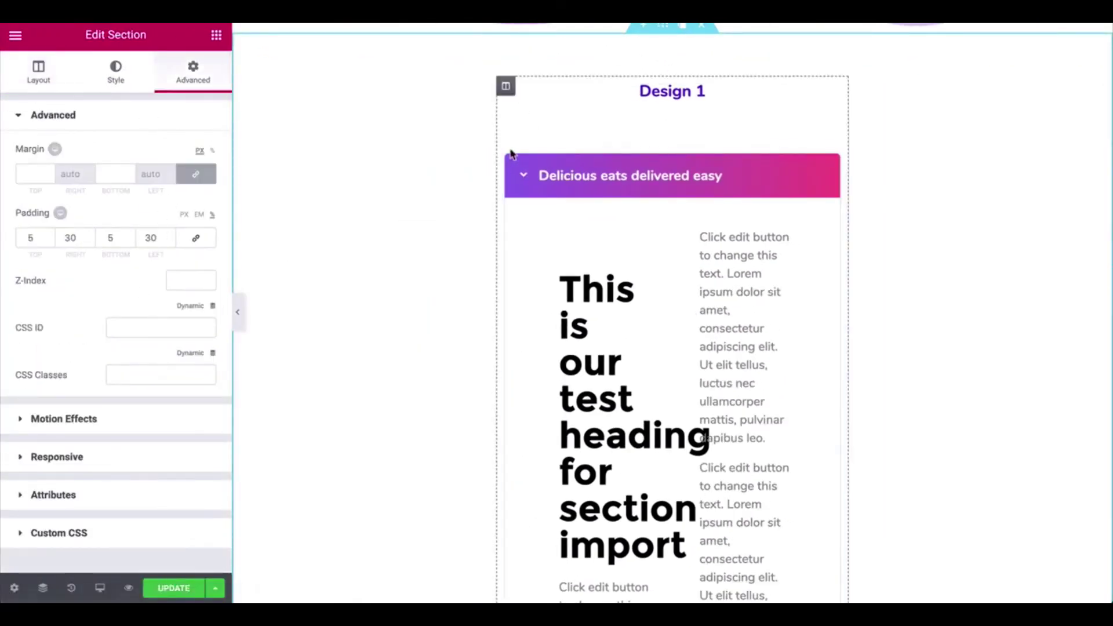
{"action": "left_click", "coordinate": [239, 310]}
{"action": "left_click", "coordinate": [6, 319]}
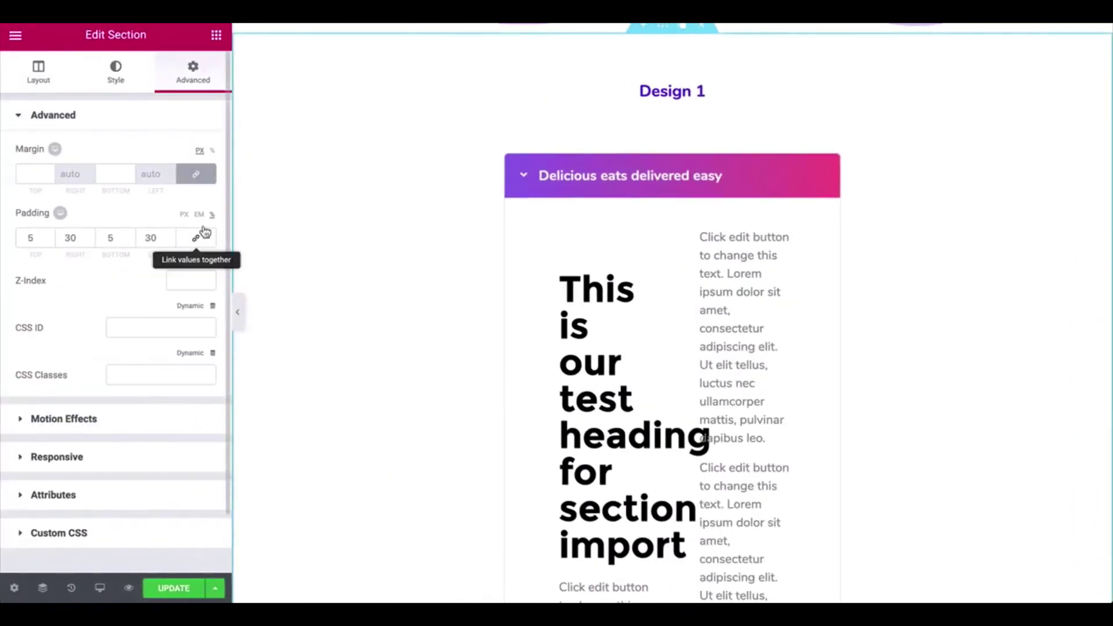
{"action": "type", "text": "1"}
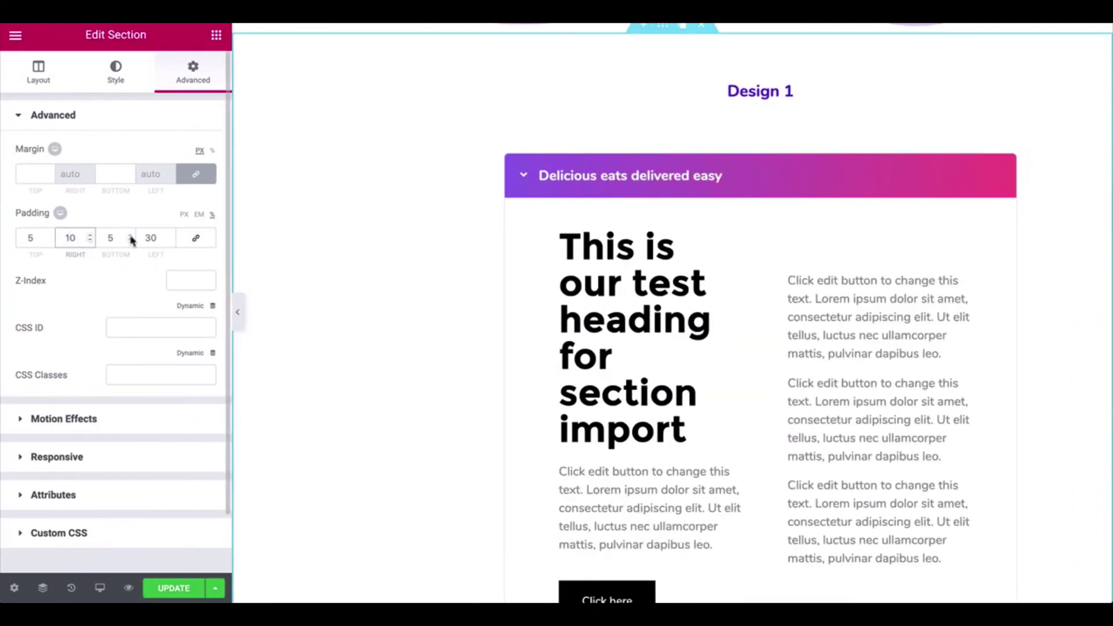
{"action": "type", "text": "1"}
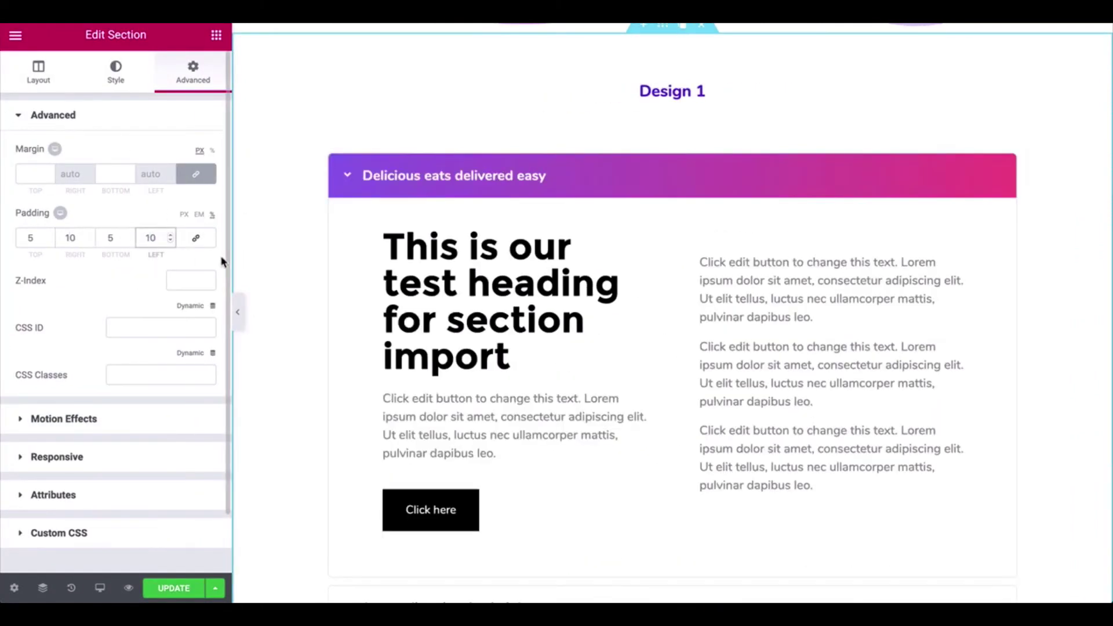
{"action": "left_click", "coordinate": [240, 314]}
{"action": "left_click", "coordinate": [470, 141]}
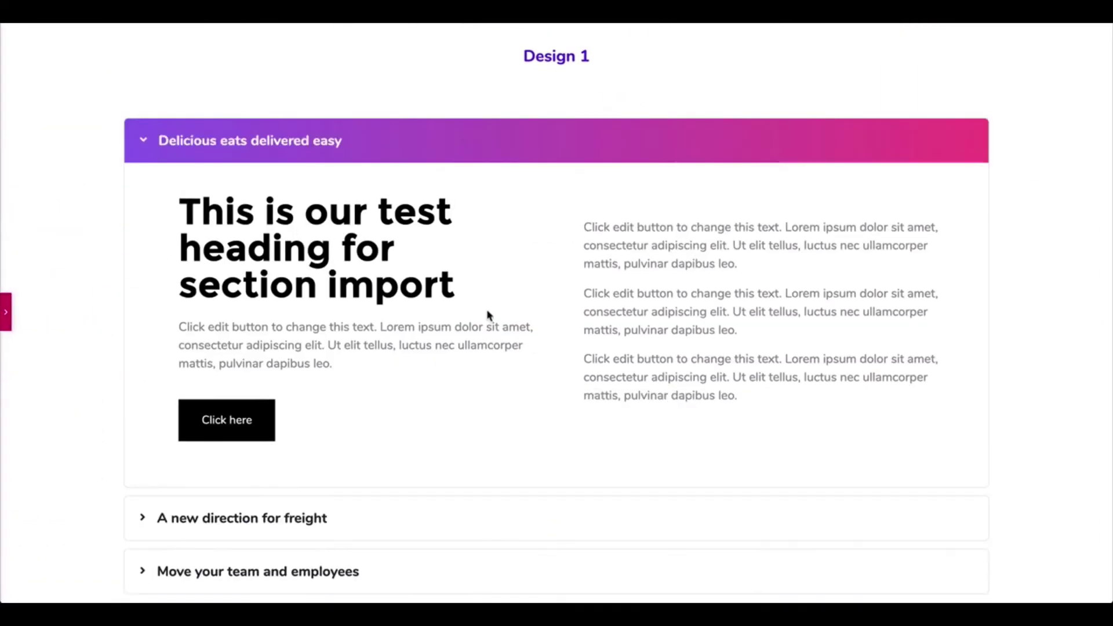
{"action": "left_click", "coordinate": [6, 312]}
- In the 'A new direction for freight' item, format the first line as Heading 1
{"action": "scroll", "coordinate": [638, 313], "scroll_direction": "down", "scroll_amount": 3}
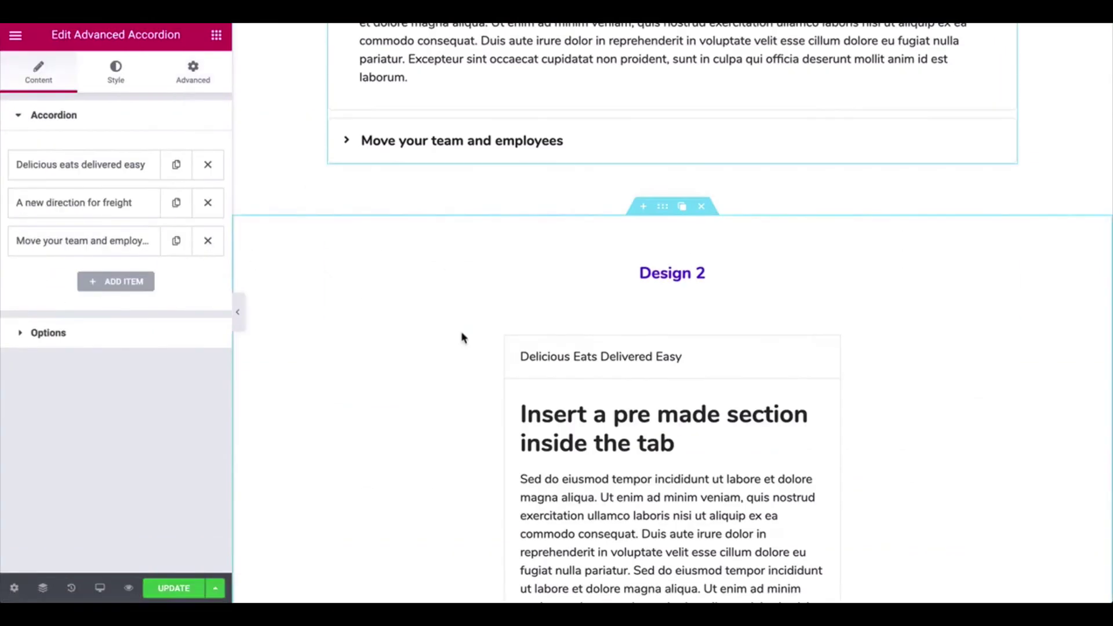
{"action": "left_click", "coordinate": [73, 202]}
{"action": "scroll", "coordinate": [73, 471], "scroll_direction": "down", "scroll_amount": 4}
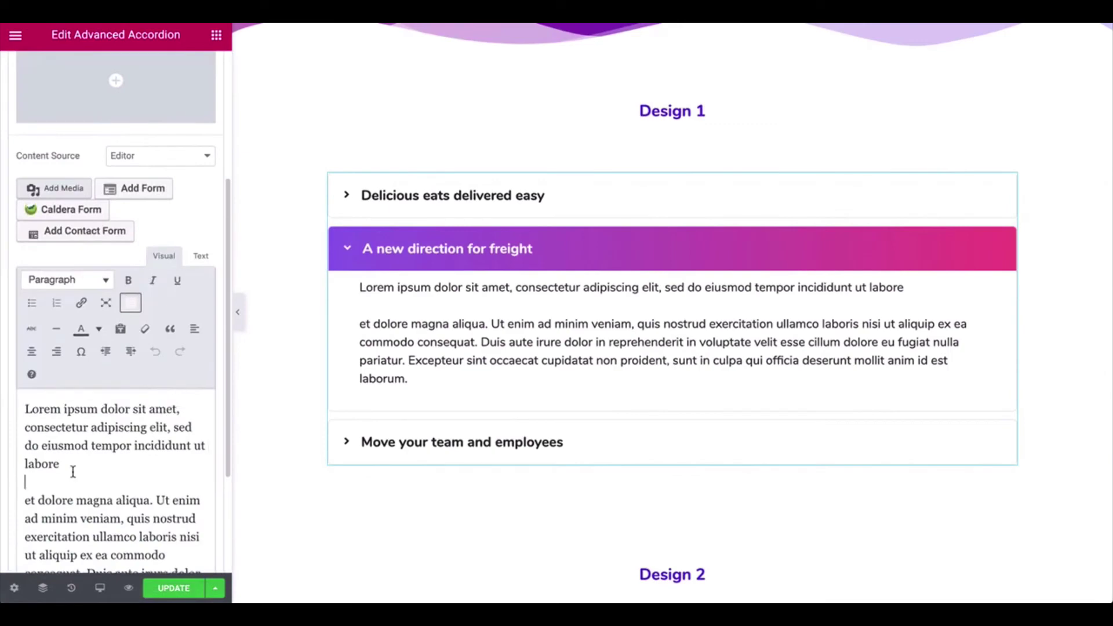
{"action": "left_click", "coordinate": [73, 472]}
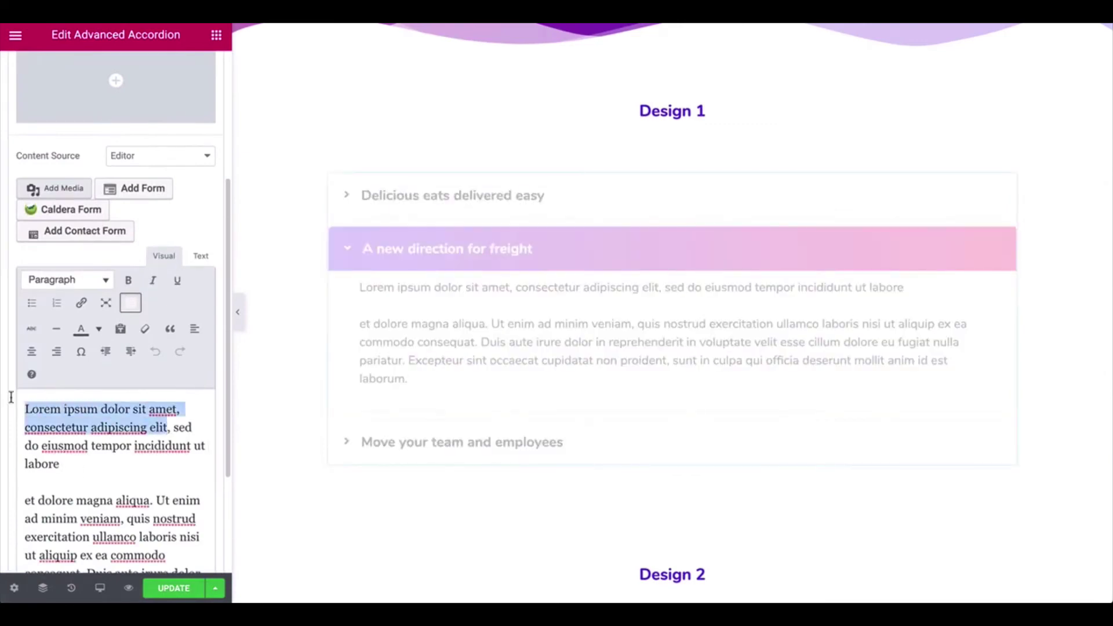
{"action": "left_click", "coordinate": [74, 280]}
{"action": "left_click", "coordinate": [77, 329]}
- In the Text code view, move the misplaced </h1> tag to after the word 'labore'
{"action": "scroll", "coordinate": [116, 475], "scroll_direction": "down", "scroll_amount": 2}
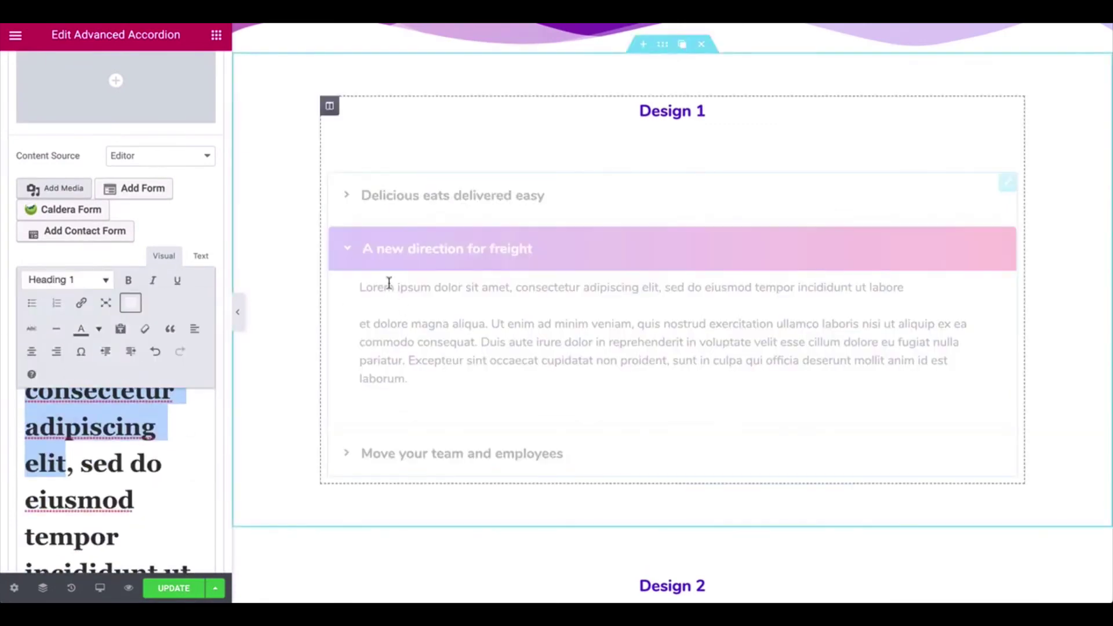
{"action": "left_click", "coordinate": [201, 258]}
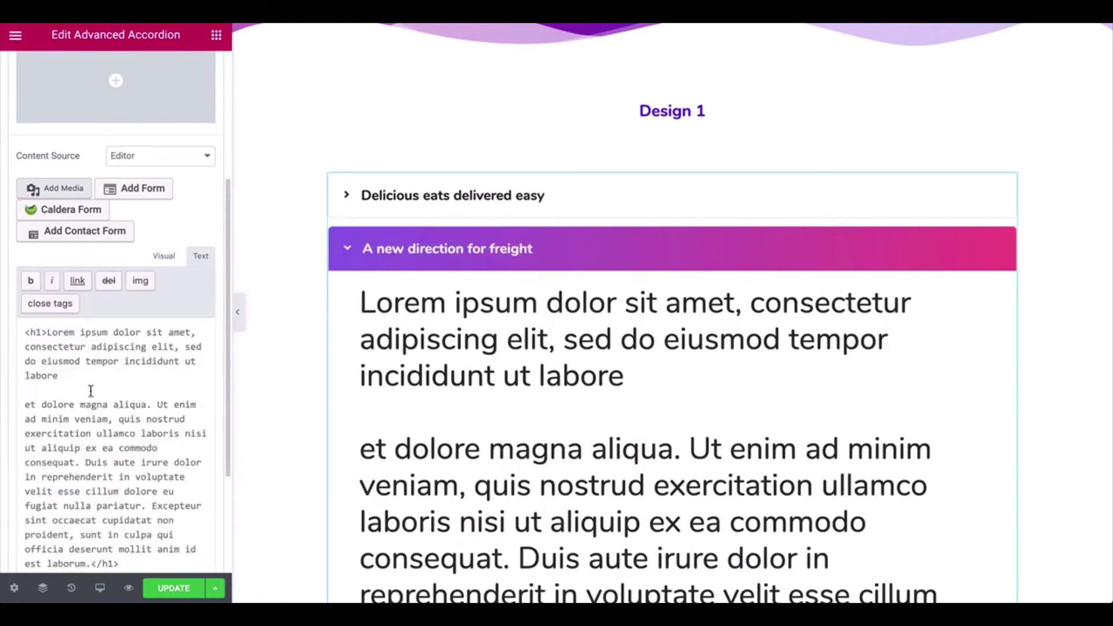
{"action": "scroll", "coordinate": [93, 388], "scroll_direction": "down", "scroll_amount": 3}
{"action": "key", "text": "ctrl+x"}
{"action": "scroll", "coordinate": [116, 347], "scroll_direction": "up", "scroll_amount": 2}
{"action": "left_click", "coordinate": [109, 294]}
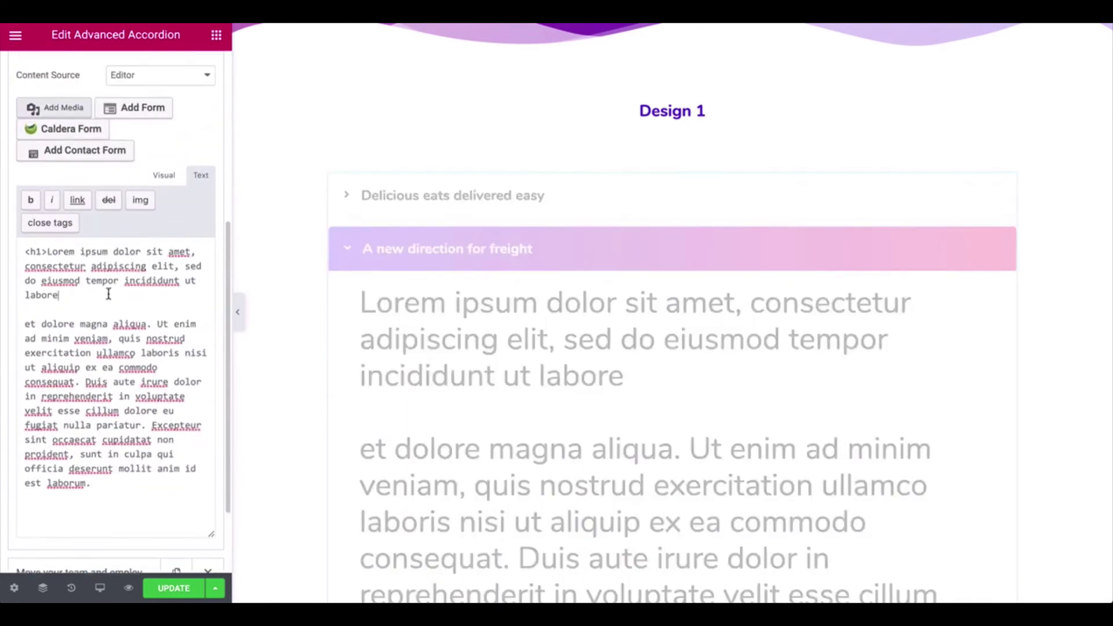
{"action": "left_click", "coordinate": [163, 175]}
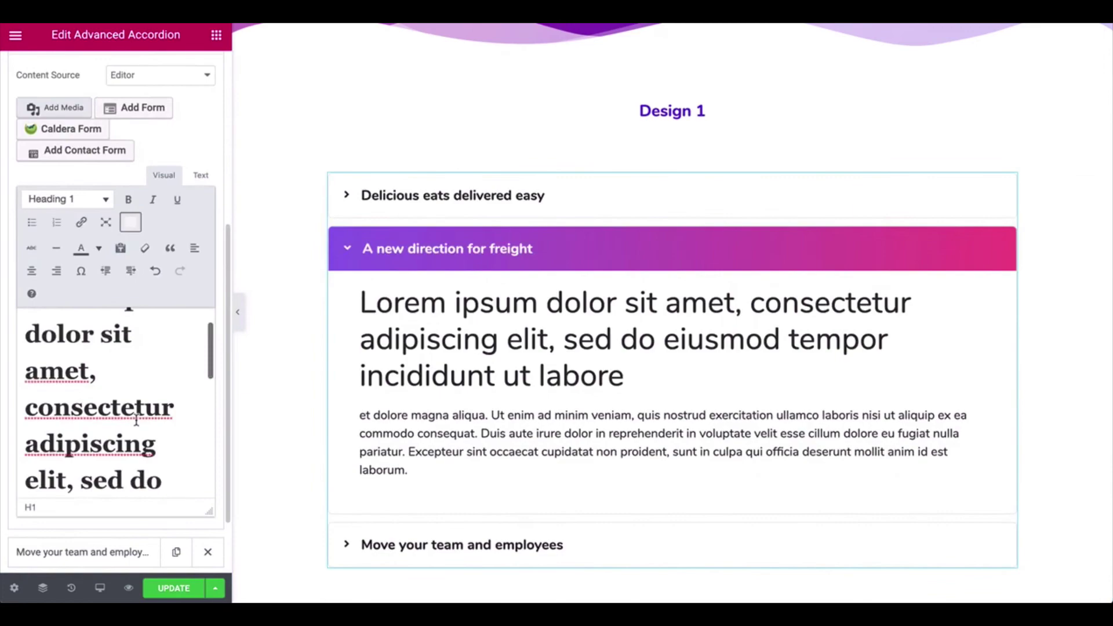
- Bold the Heading 1 text, trim its last words, and preview the accordion items
{"action": "left_click_drag", "start_coordinate": [26, 316], "coordinate": [107, 442]}
{"action": "left_click", "coordinate": [128, 198]}
{"action": "key", "text": "Right"}
{"action": "key", "text": "ctrl+BackSpace"}
{"action": "key", "text": "ctrl+BackSpace"}
{"action": "key", "text": "ctrl+BackSpace"}
{"action": "key", "text": "ctrl+BackSpace"}
{"action": "key", "text": "ctrl+BackSpace"}
{"action": "key", "text": "ctrl+BackSpace"}
{"action": "key", "text": "ctrl+BackSpace"}
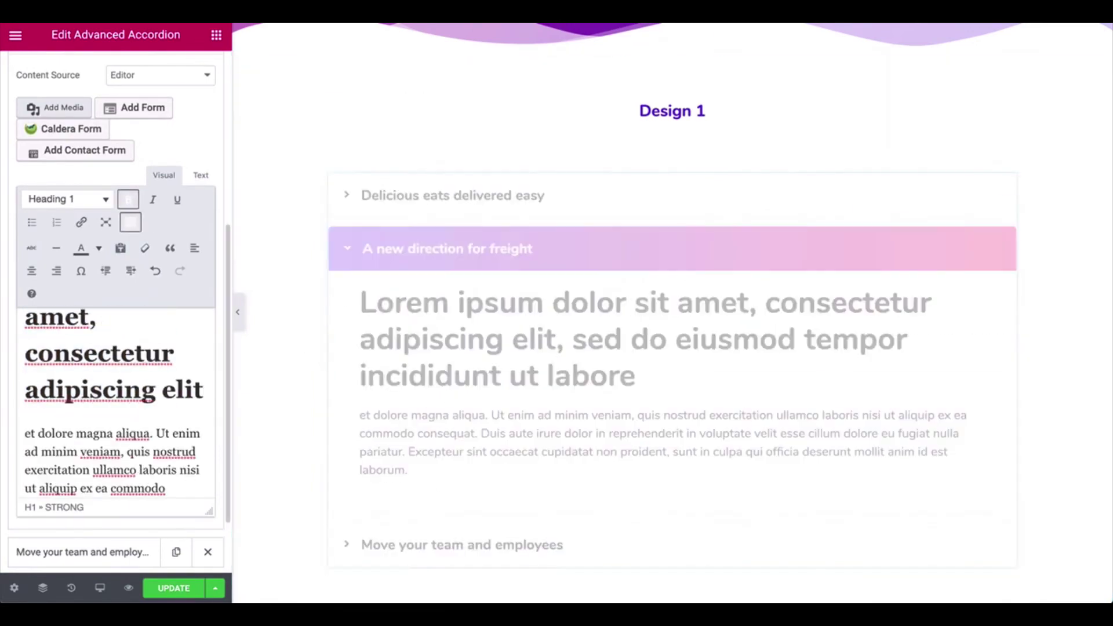
{"action": "left_click", "coordinate": [380, 197]}
{"action": "left_click", "coordinate": [238, 316]}
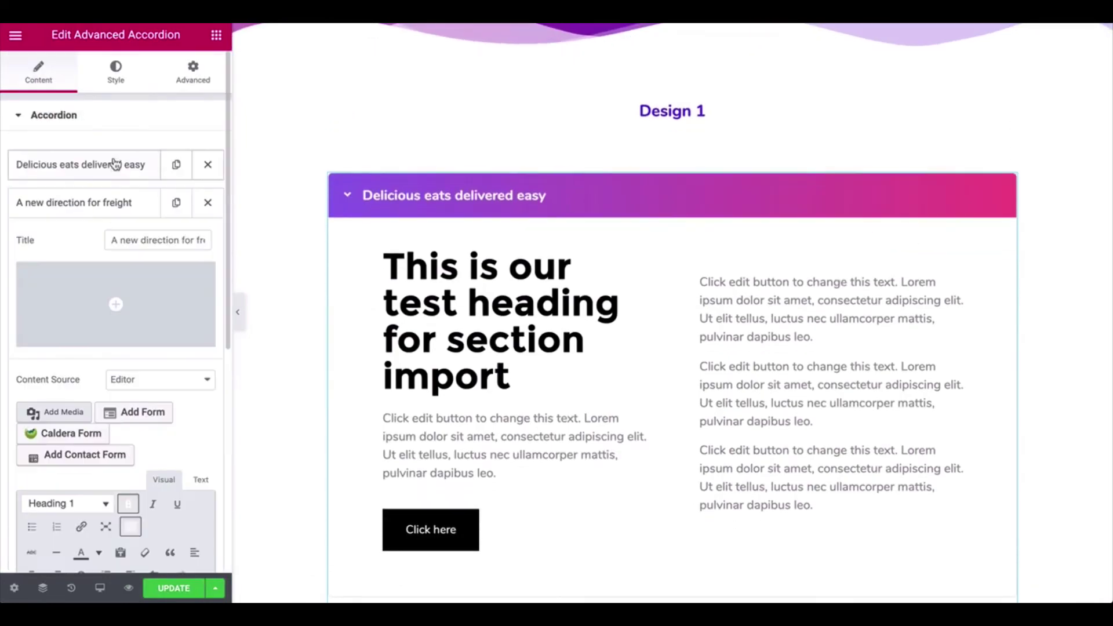
- Set the handshake photo as the background image in Style > Content
{"action": "left_click", "coordinate": [115, 61]}
{"action": "left_click", "coordinate": [105, 393]}
{"action": "scroll", "coordinate": [104, 400], "scroll_direction": "down", "scroll_amount": 3}
{"action": "left_click", "coordinate": [114, 494]}
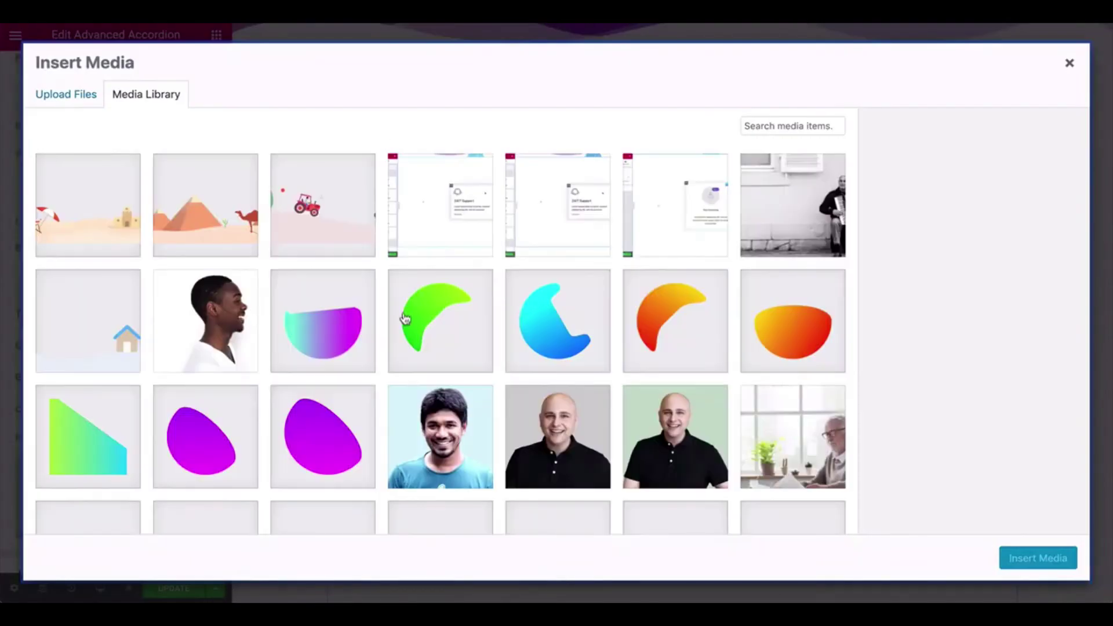
{"action": "scroll", "coordinate": [405, 319], "scroll_direction": "down", "scroll_amount": 10}
{"action": "left_click", "coordinate": [323, 457]}
{"action": "left_click", "coordinate": [1038, 558]}
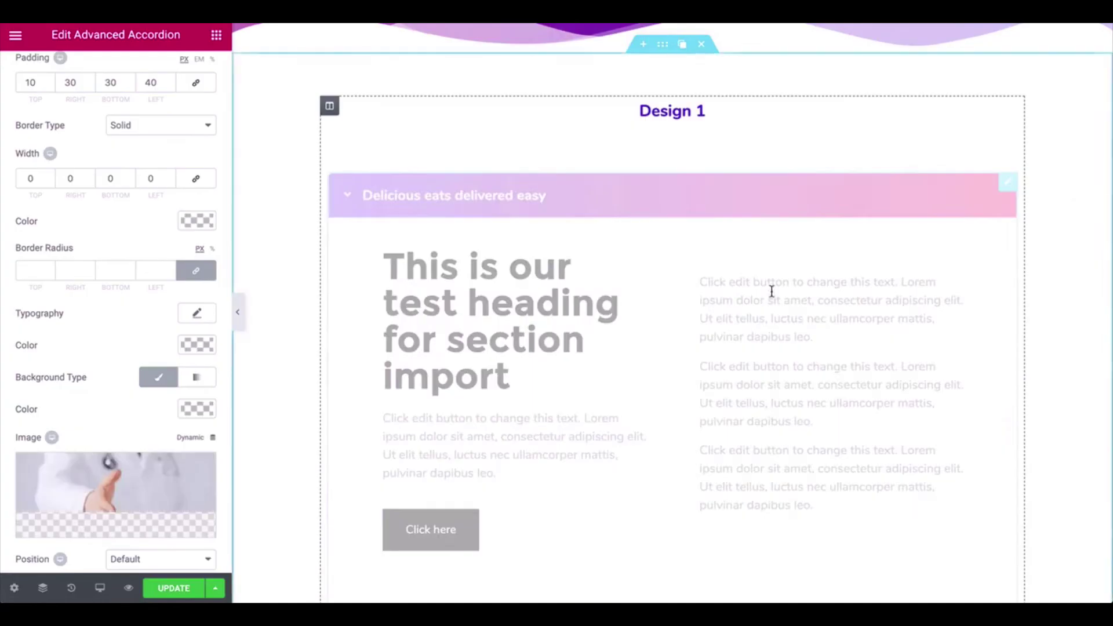
- Set the background image size to Cover and preview the page
{"action": "scroll", "coordinate": [116, 406], "scroll_direction": "down", "scroll_amount": 3}
{"action": "left_click", "coordinate": [161, 512]}
{"action": "left_click", "coordinate": [127, 539]}
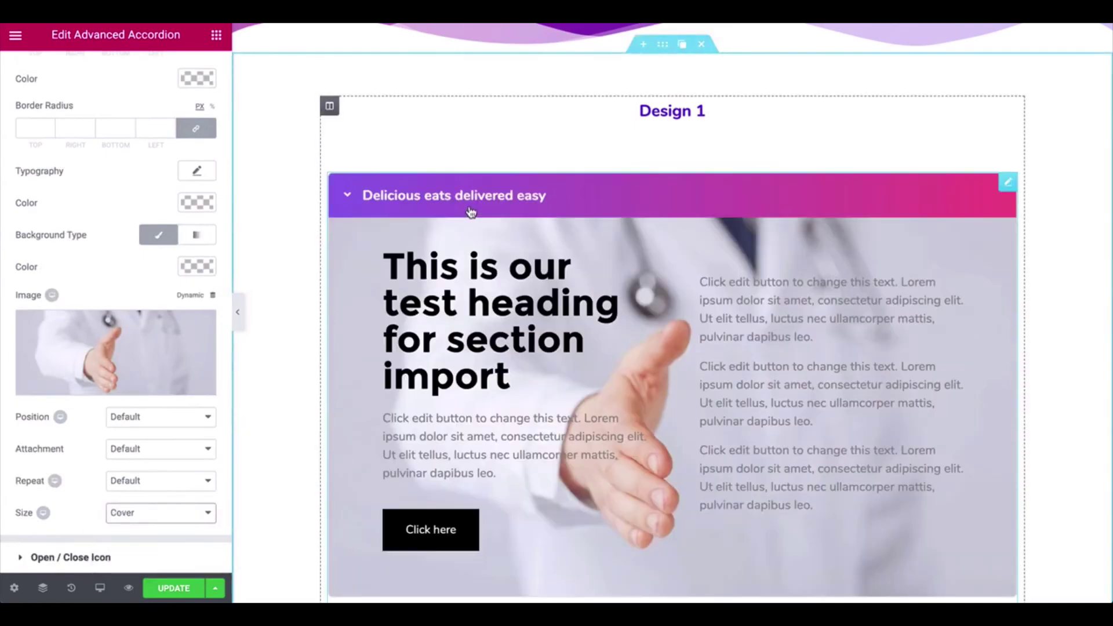
{"action": "scroll", "coordinate": [426, 506], "scroll_direction": "down", "scroll_amount": 2}
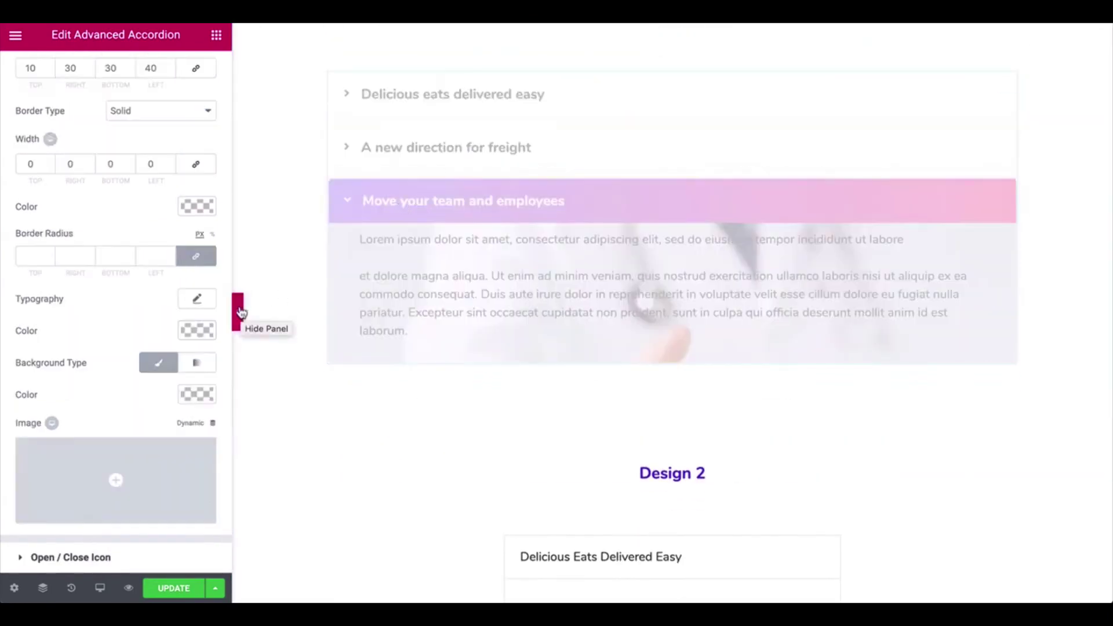
{"action": "left_click", "coordinate": [241, 313]}
{"action": "scroll", "coordinate": [618, 261], "scroll_direction": "down", "scroll_amount": 20}
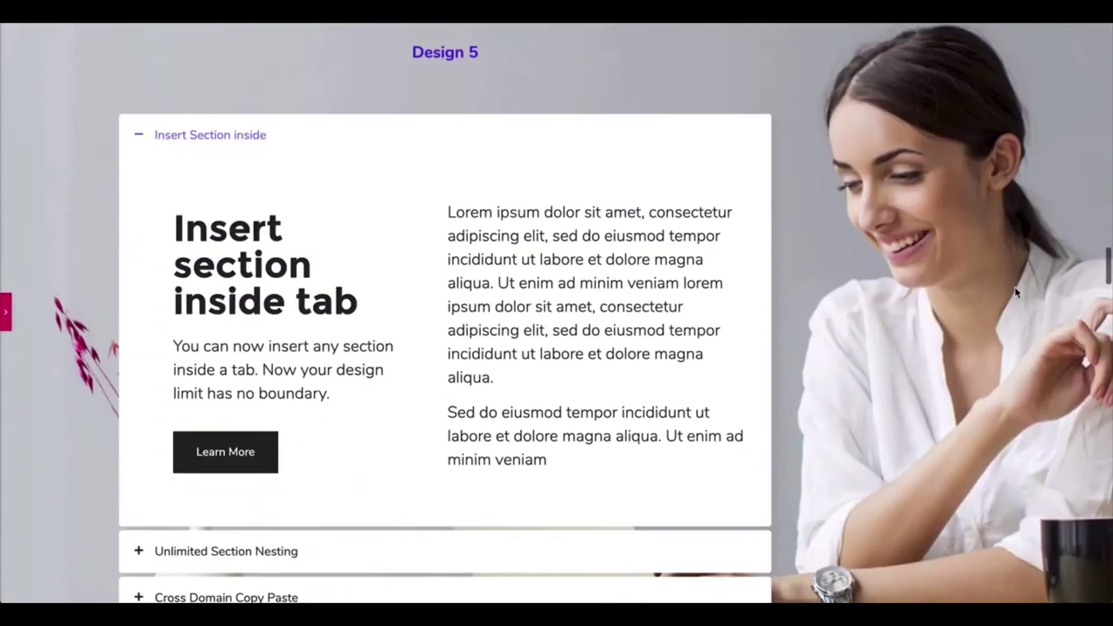
{"action": "left_click", "coordinate": [140, 516]}
{"action": "scroll", "coordinate": [141, 516], "scroll_direction": "down", "scroll_amount": 20}
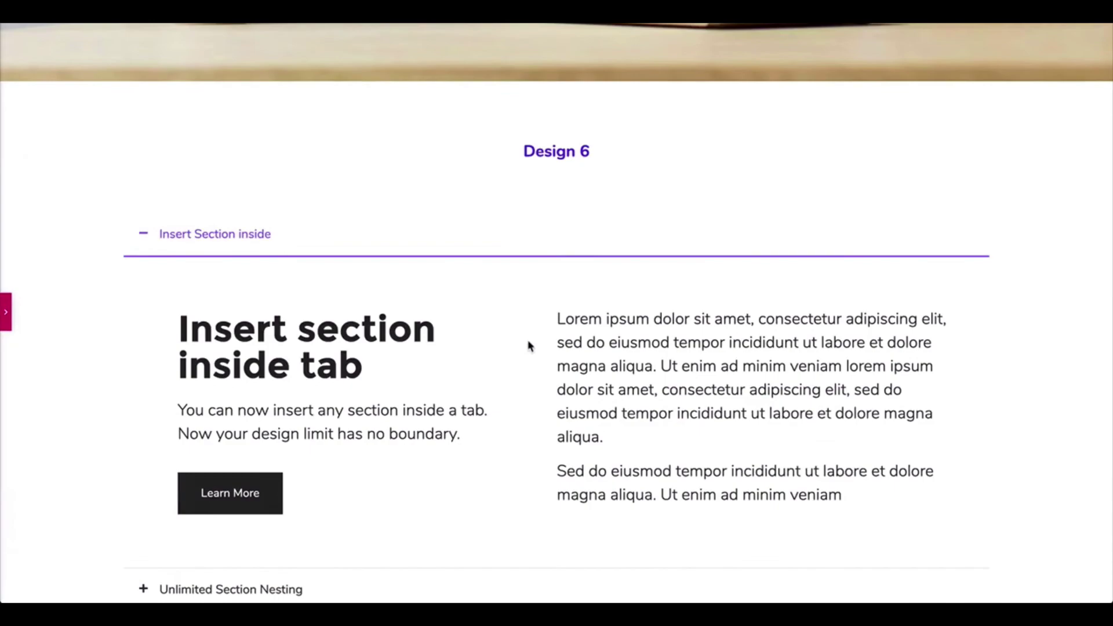
{"action": "scroll", "coordinate": [153, 513], "scroll_direction": "down", "scroll_amount": 15}
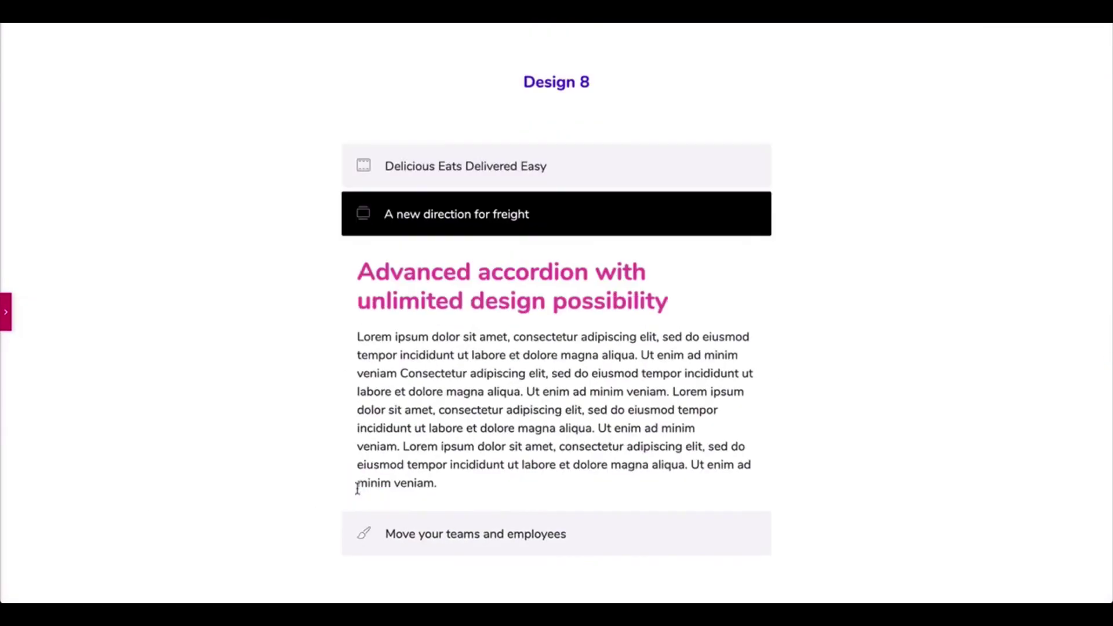